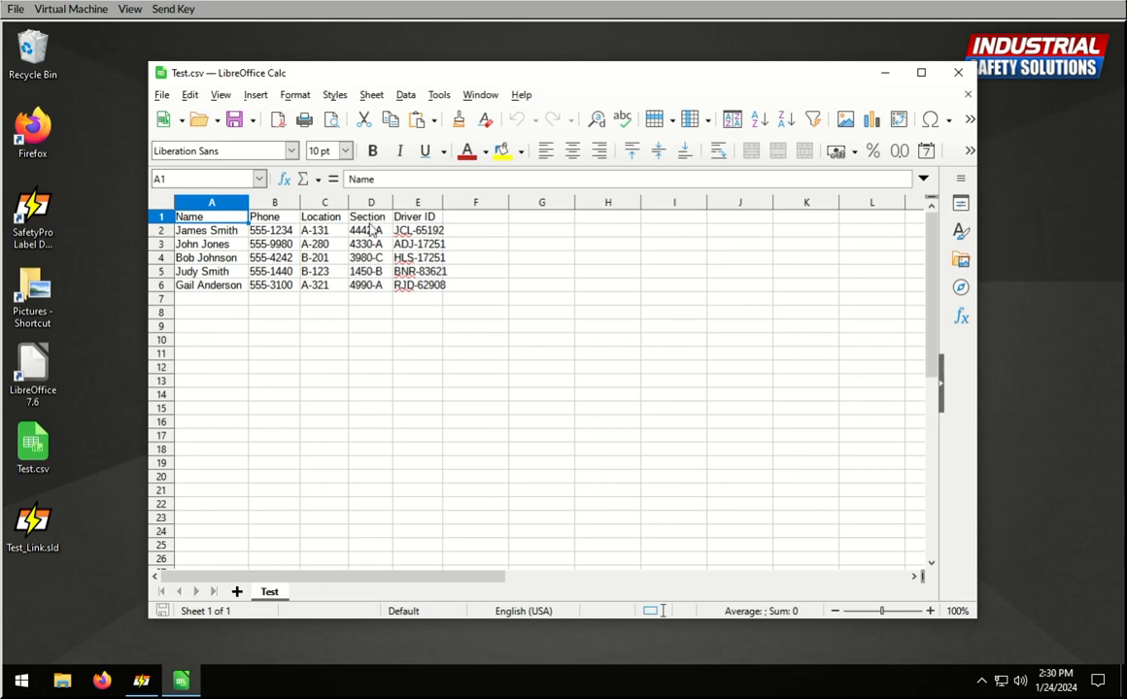
Switch from the Test.csv spreadsheet to SafetyPro Label Designer and place a simple text item beside the "Warehouse:" heading
click(971, 75)
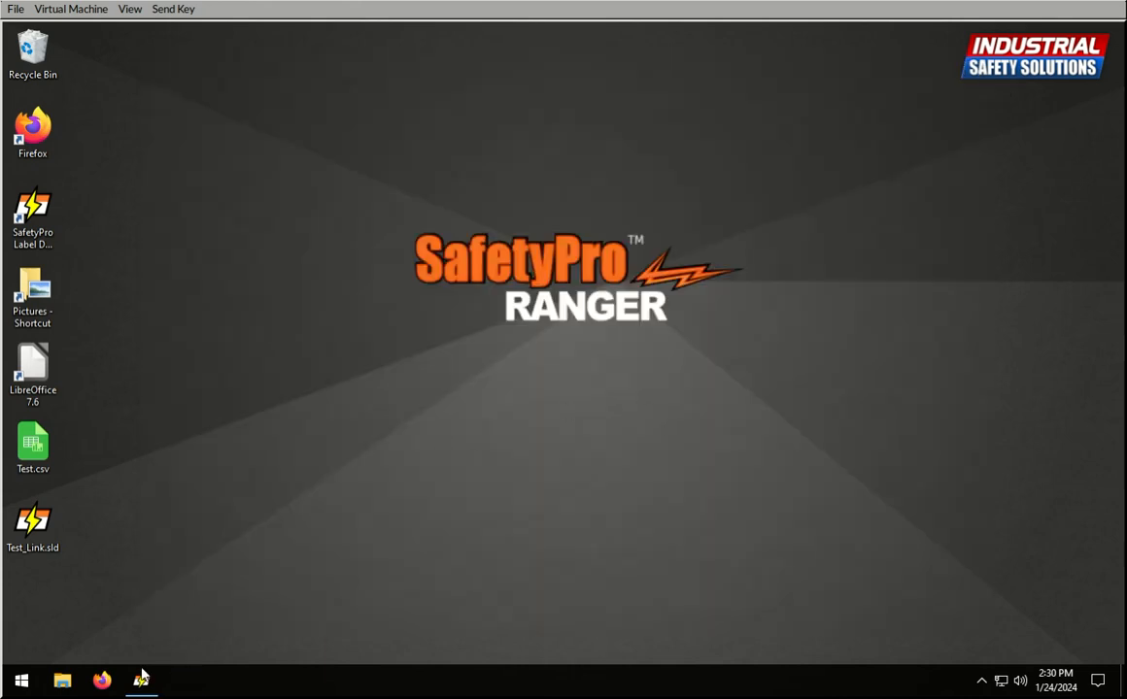
click(142, 679)
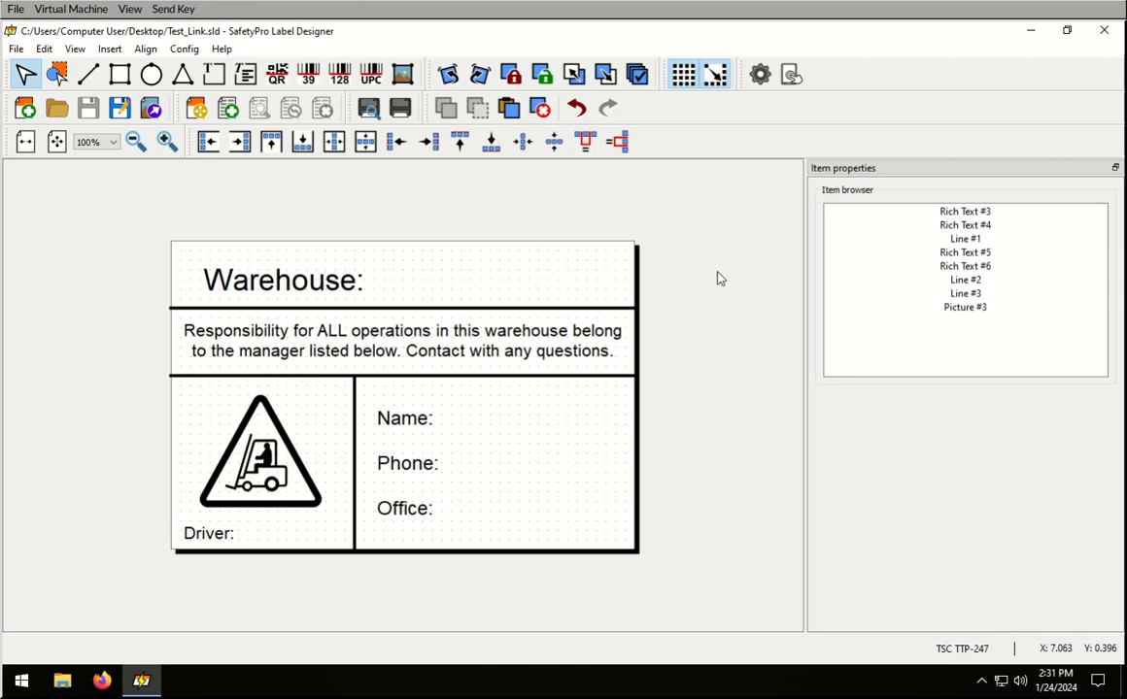
click(214, 74)
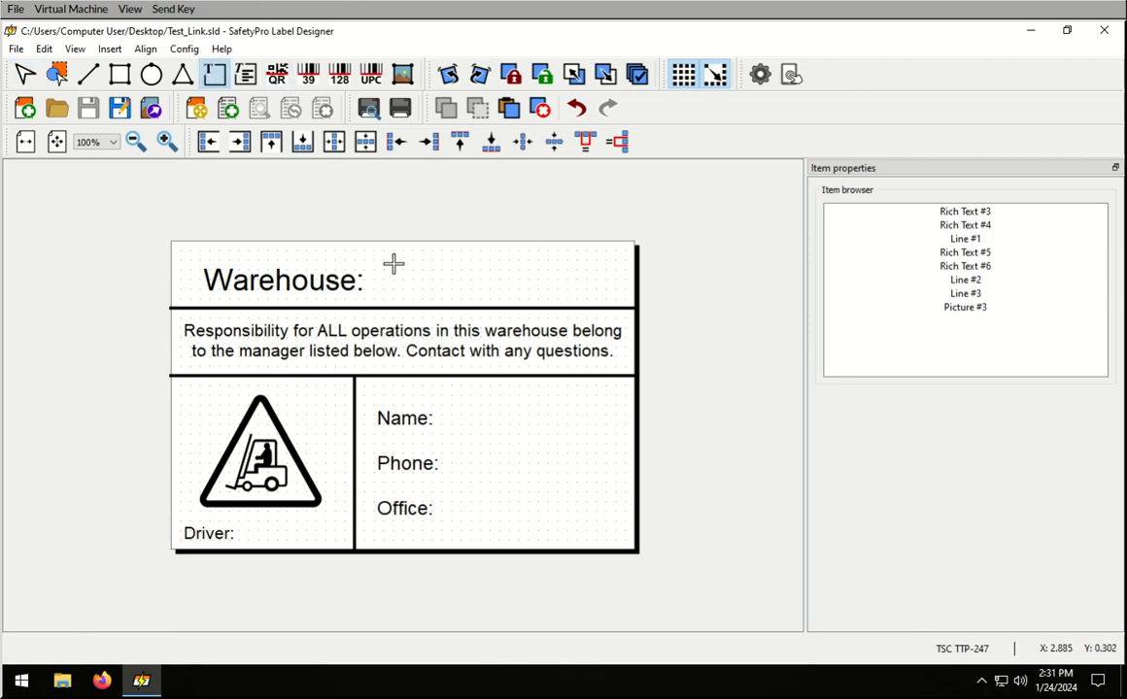
click(393, 263)
click(455, 287)
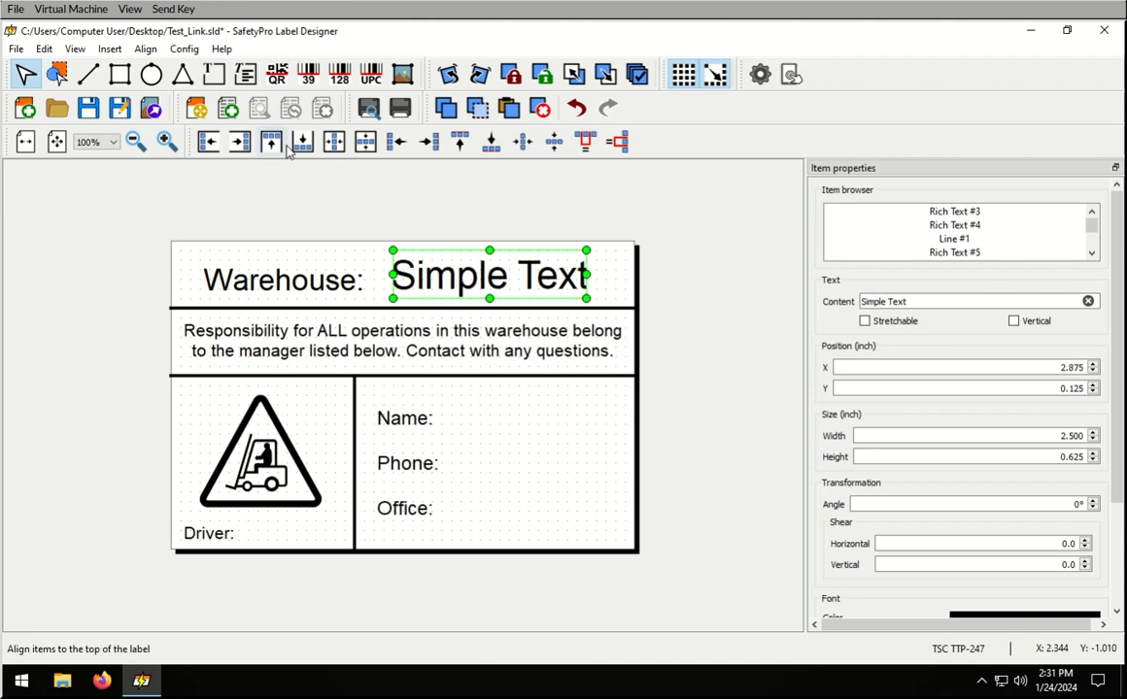
Attach the comma-separated Test.csv from the Desktop as the label's data source
click(230, 110)
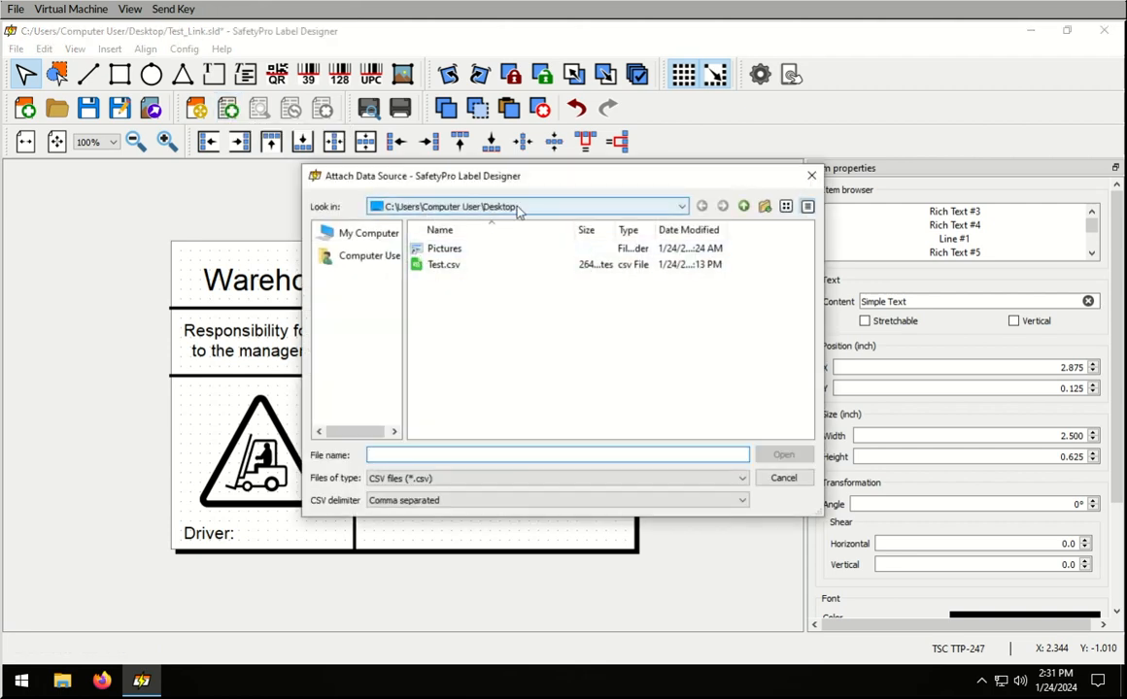
click(440, 268)
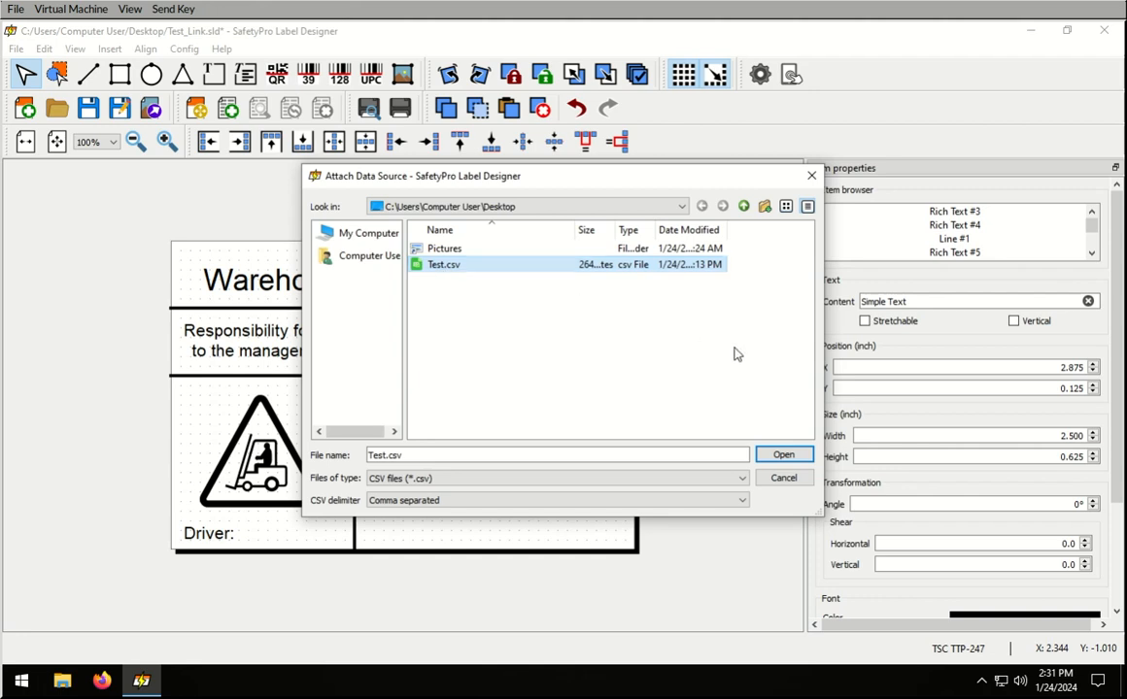
click(784, 456)
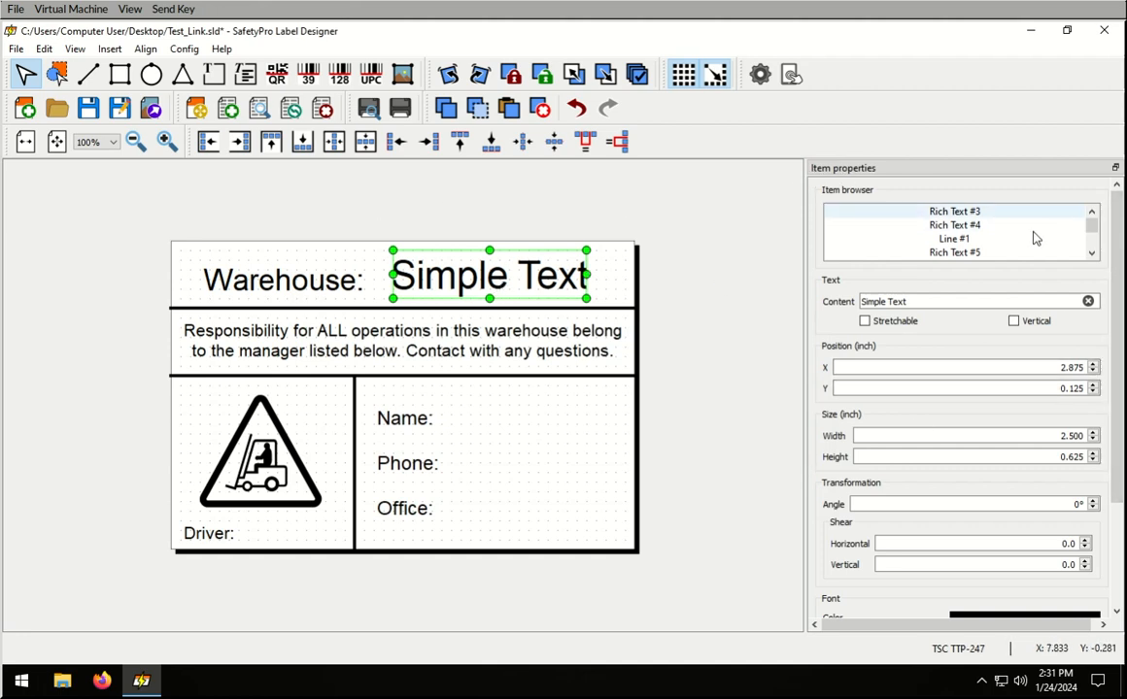
Link the simple text item beside "Warehouse:" to the Section data field
drag(1114, 208, 1115, 305)
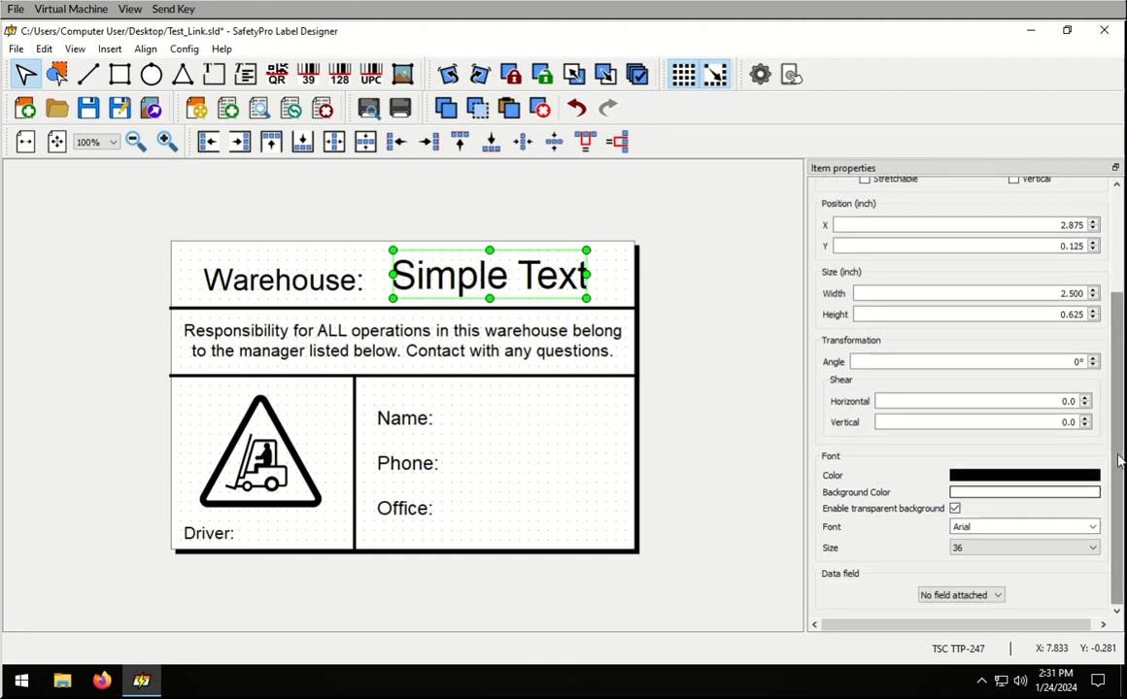
click(960, 600)
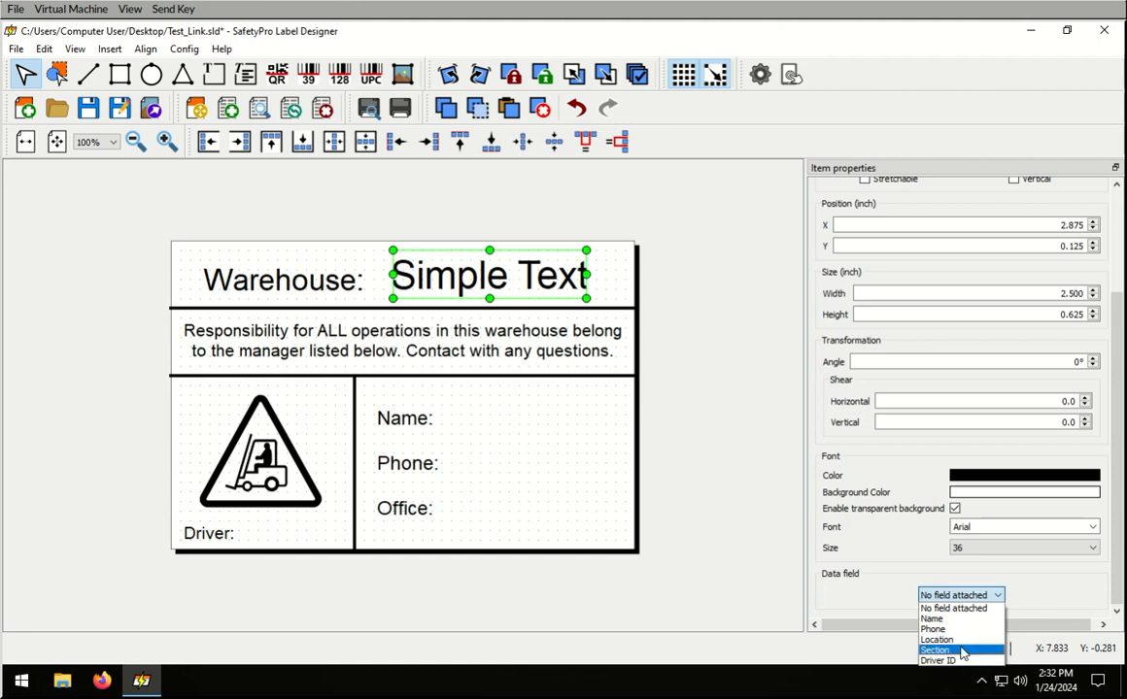
click(952, 650)
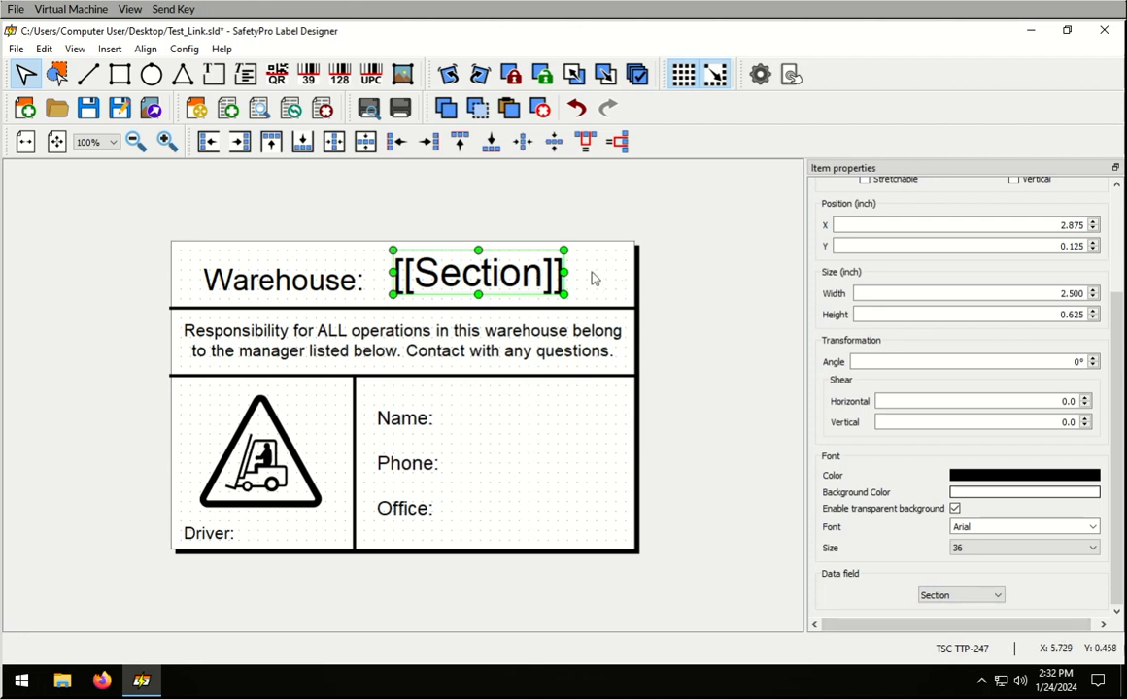
Widen the Section text item to about 2.625 inches and make it stretchable with font size 6
drag(565, 277, 595, 278)
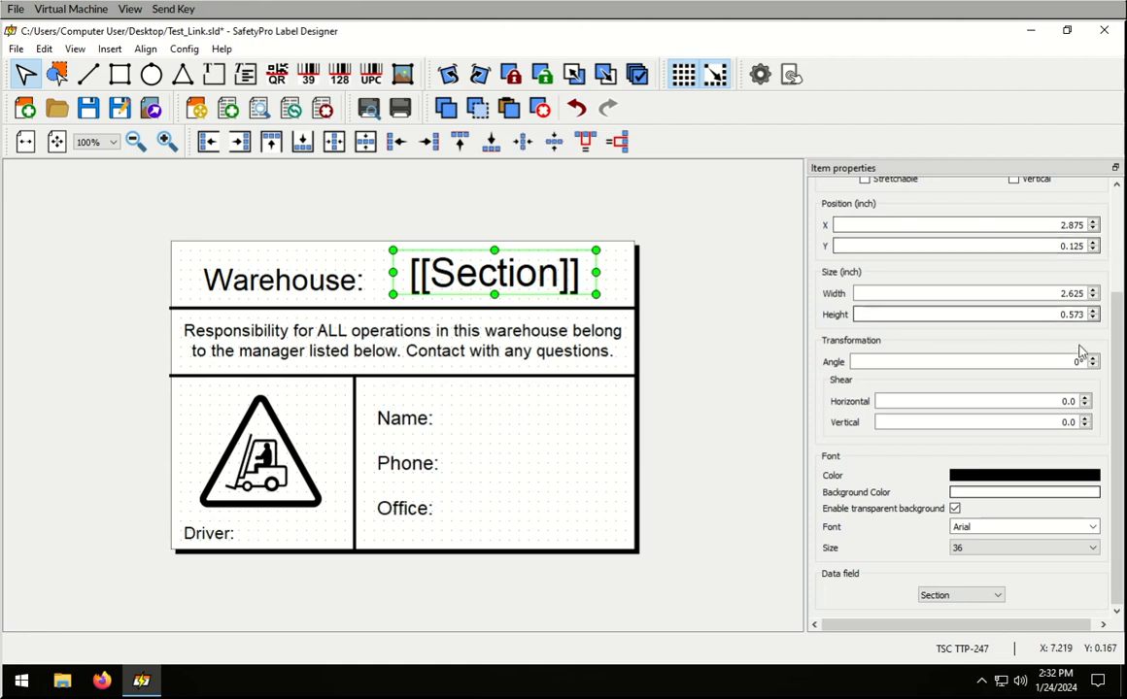
scroll(1115, 231, up, 5)
click(865, 321)
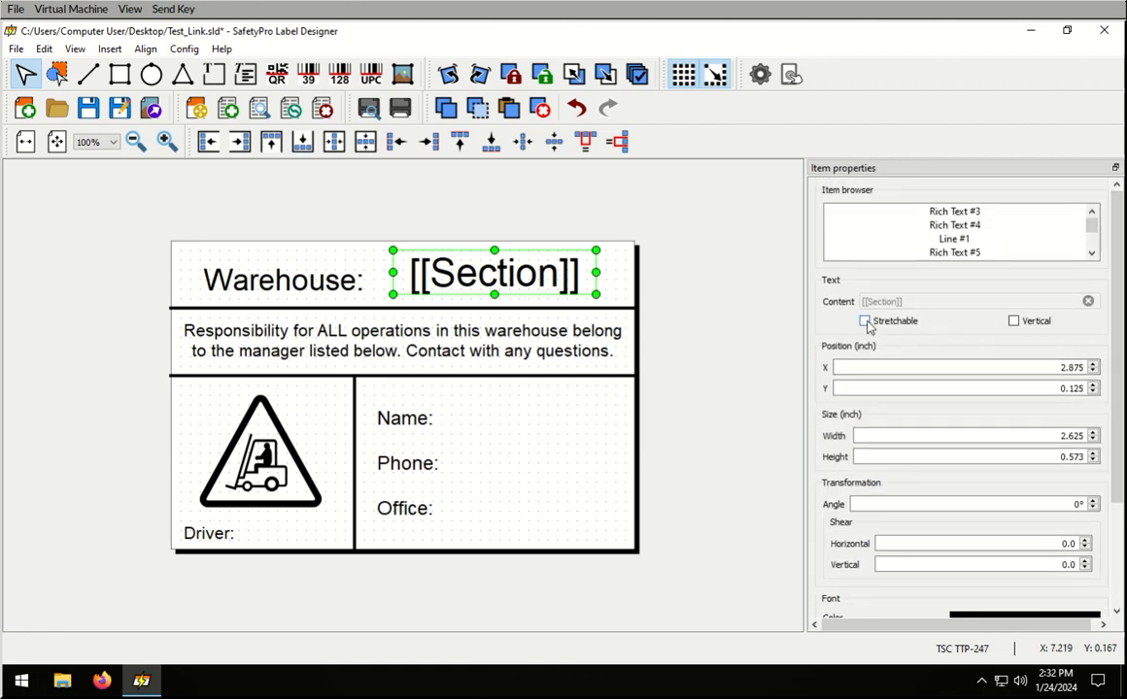
scroll(1116, 288, down, 3)
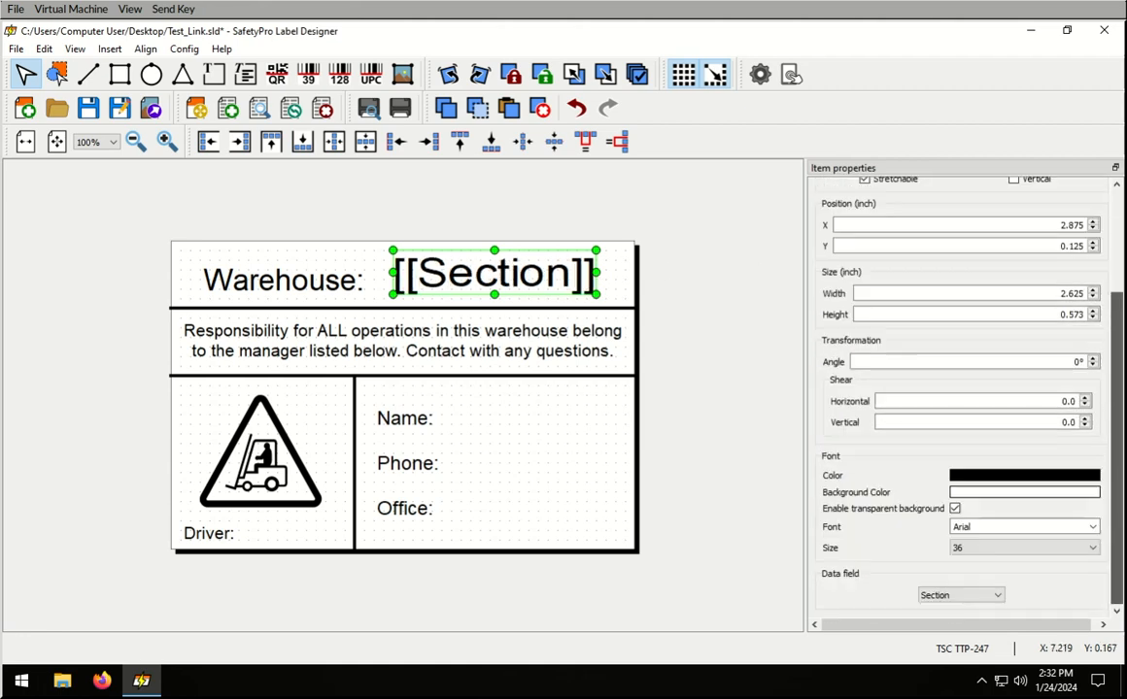
click(1088, 548)
click(1047, 564)
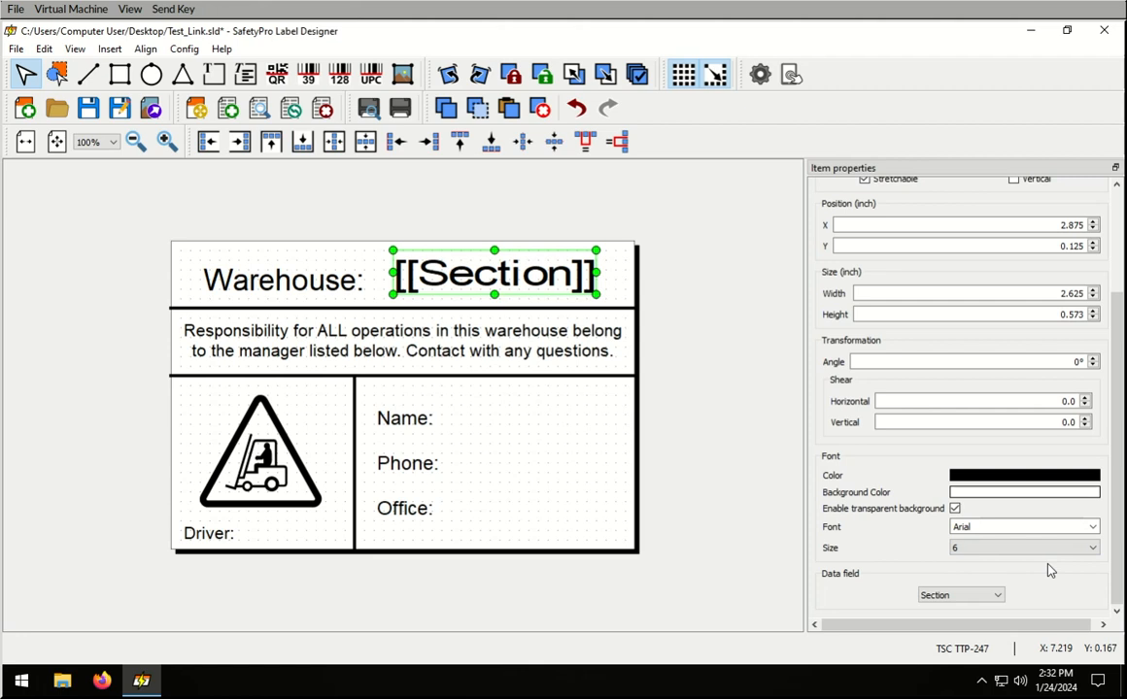
click(712, 398)
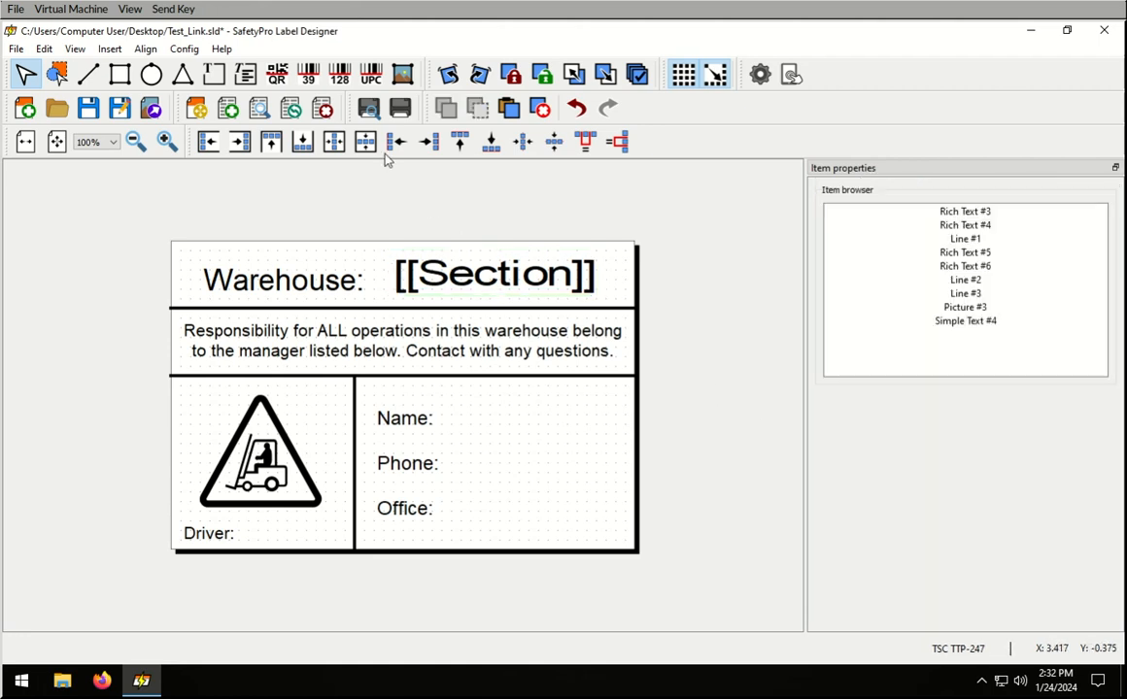
Check the Section value on the labels in the print preview, then close the preview
click(370, 108)
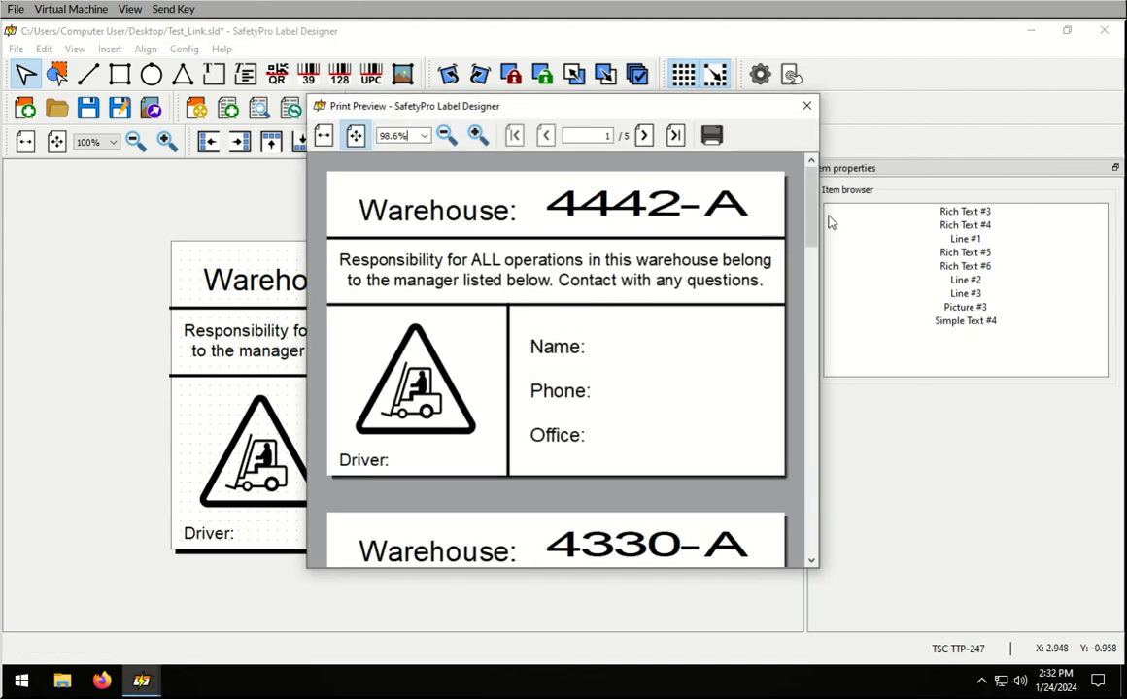
drag(813, 206, 798, 150)
click(807, 105)
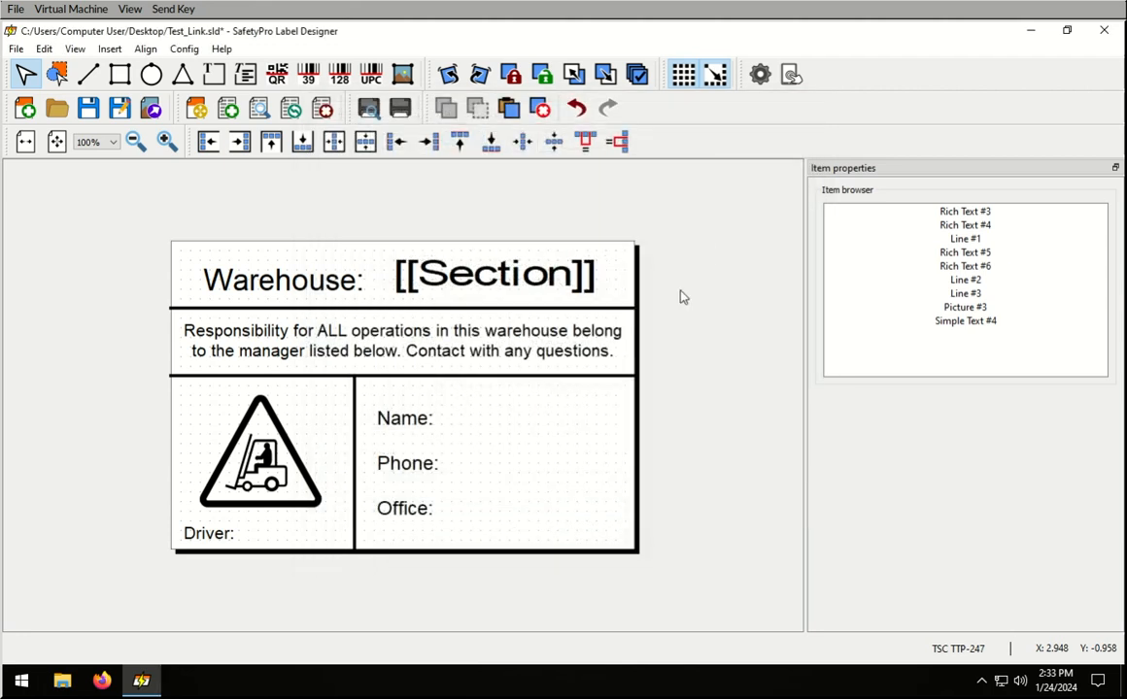
Narrow the Section text item to about 2.375 inches, starting at X 3.000, and check it in the print preview
click(599, 278)
drag(602, 278, 512, 280)
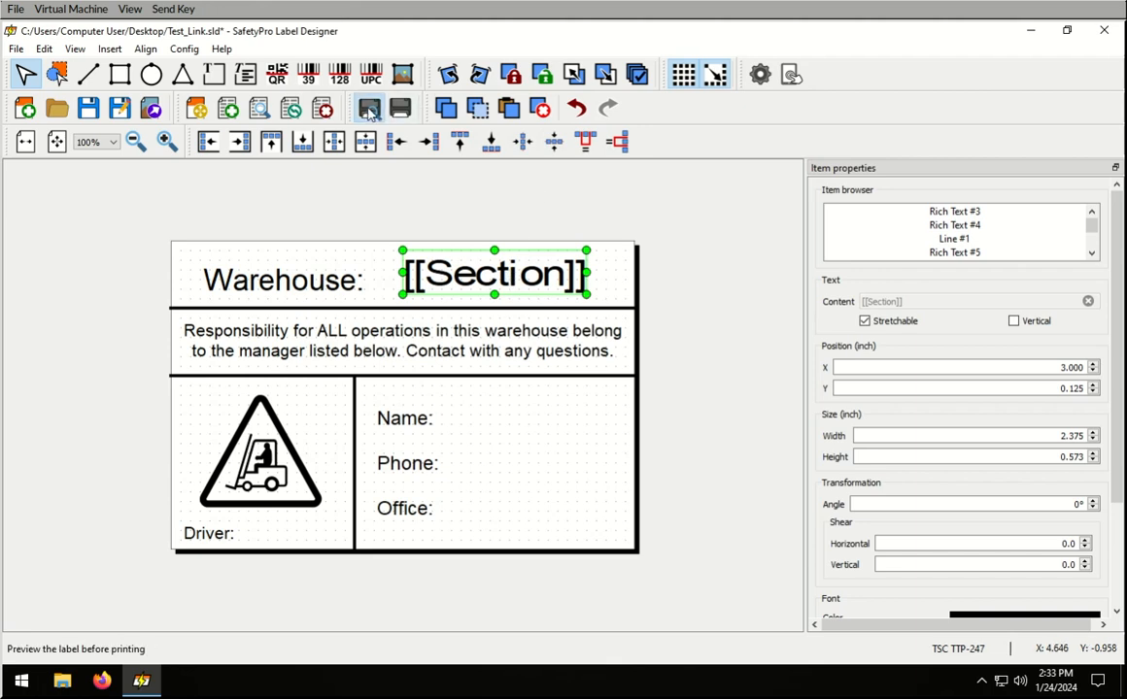
click(370, 109)
drag(808, 225, 808, 290)
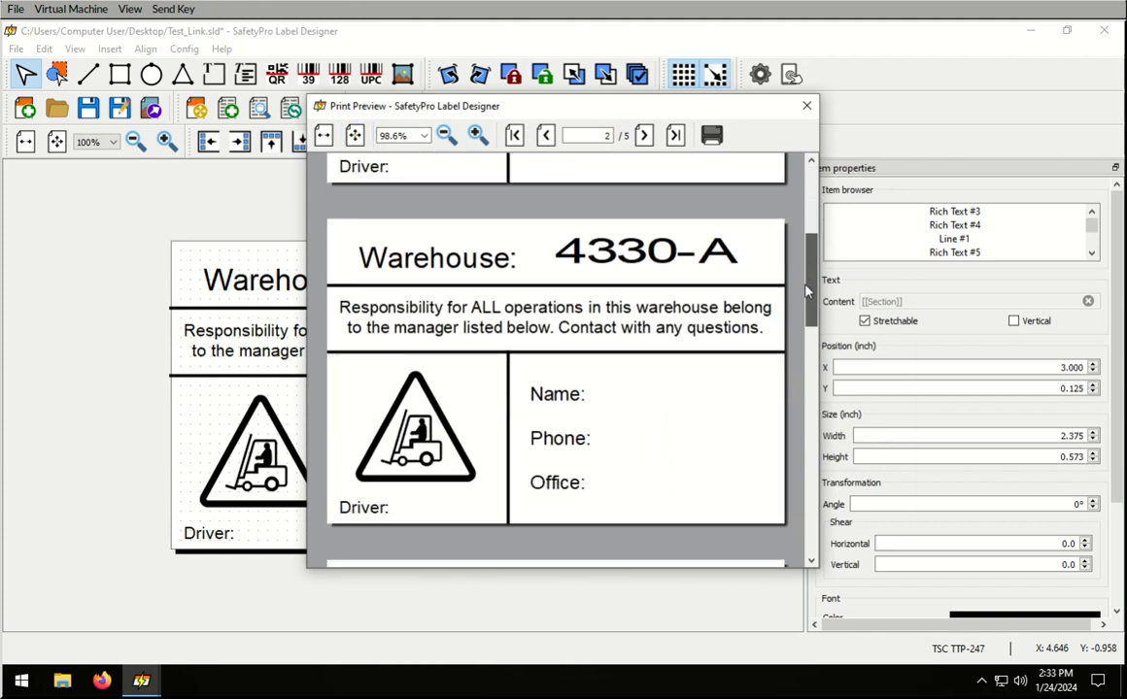
click(806, 105)
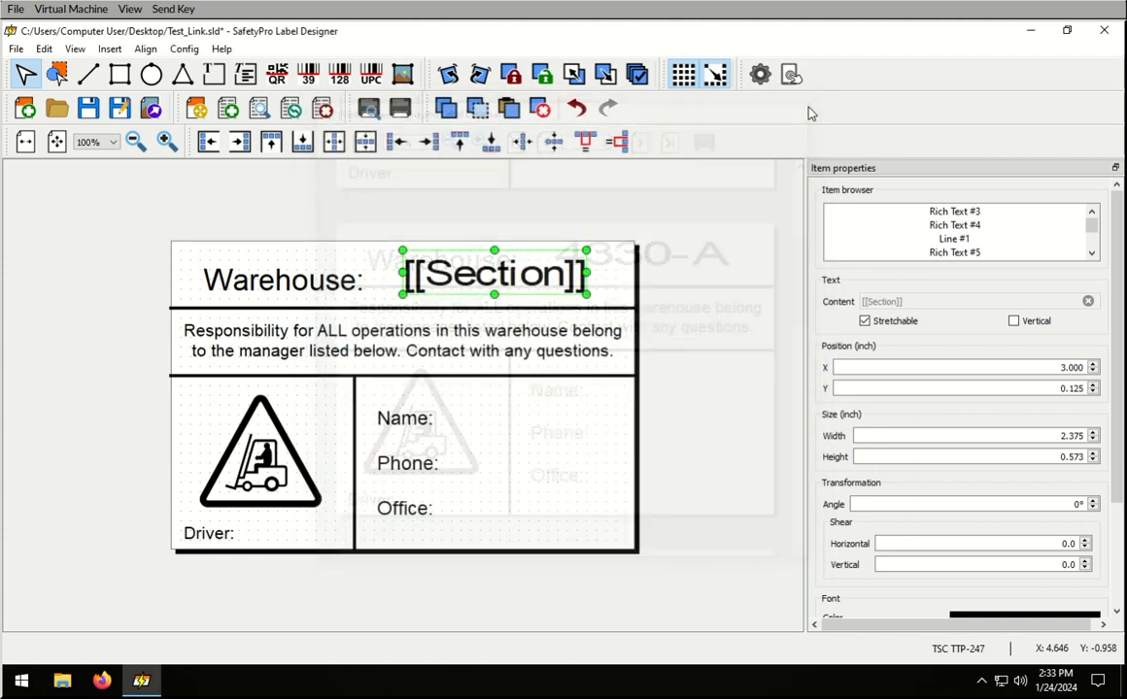
Turn off snapping to the grid and reposition the "Warehouse:" heading at about X 0.396, Y 0.177 inches
mouse_move(510, 273)
mouse_down()
mouse_move(487, 279)
mouse_move(504, 272)
mouse_up()
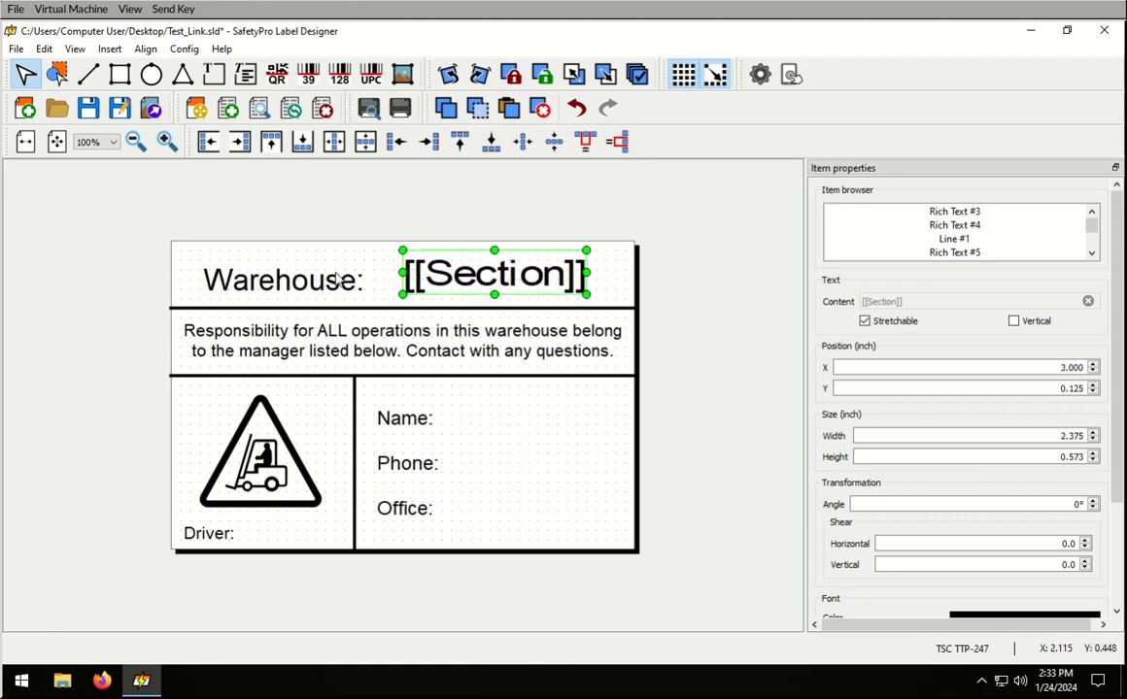
click(308, 255)
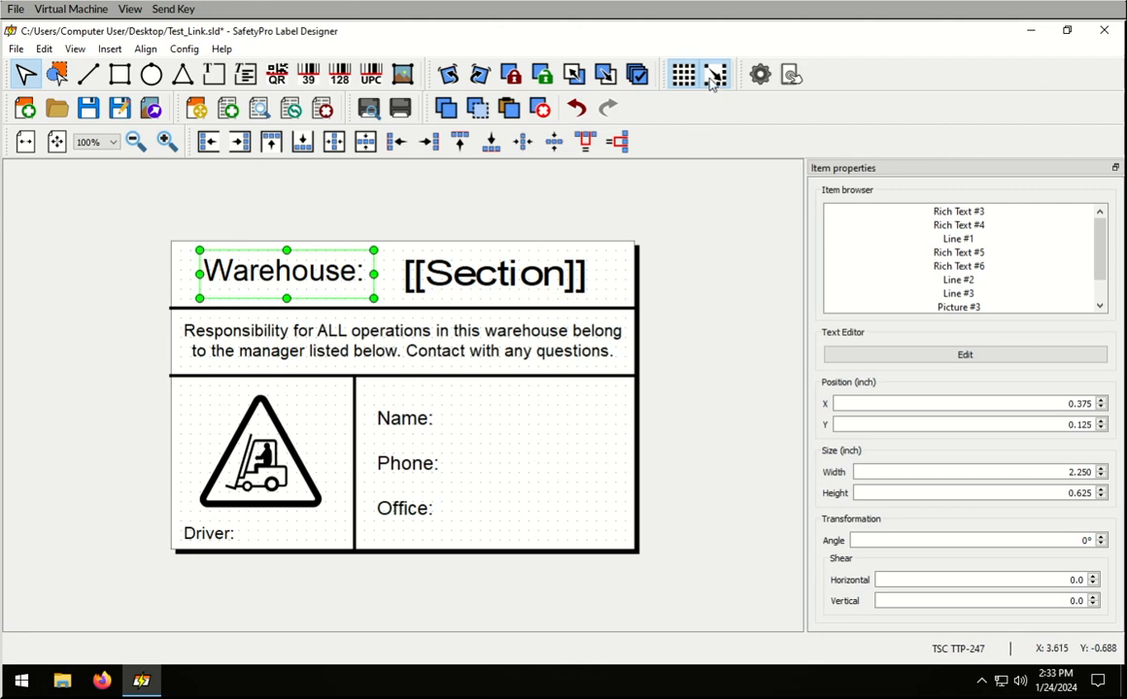
drag(277, 267, 279, 271)
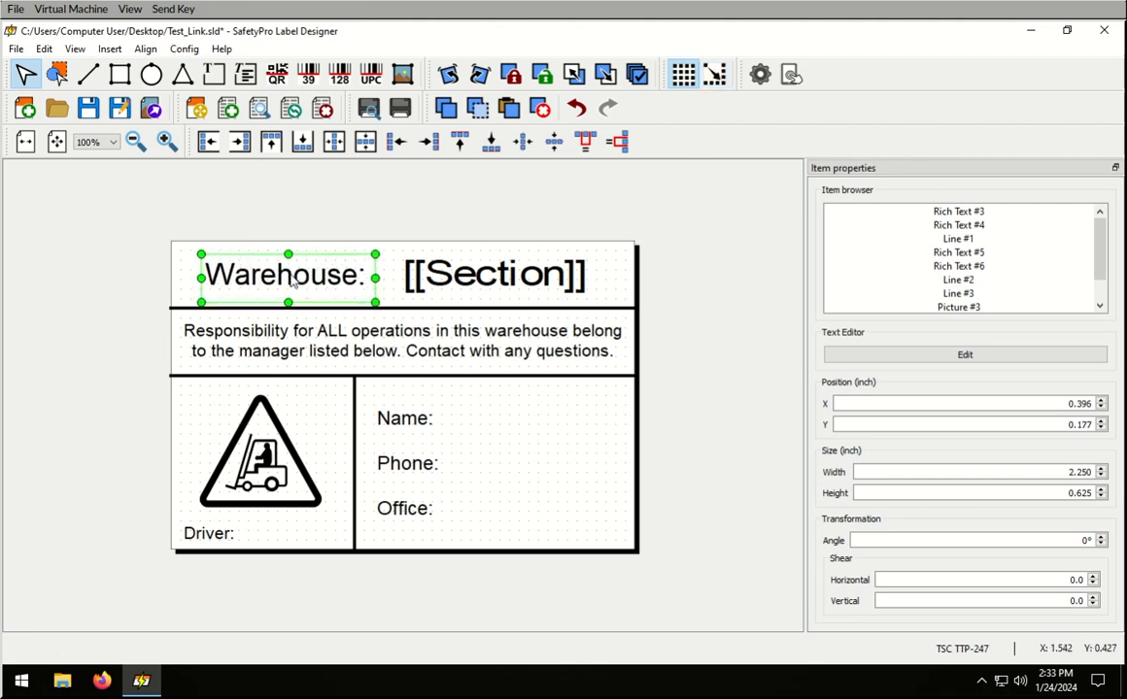
click(763, 312)
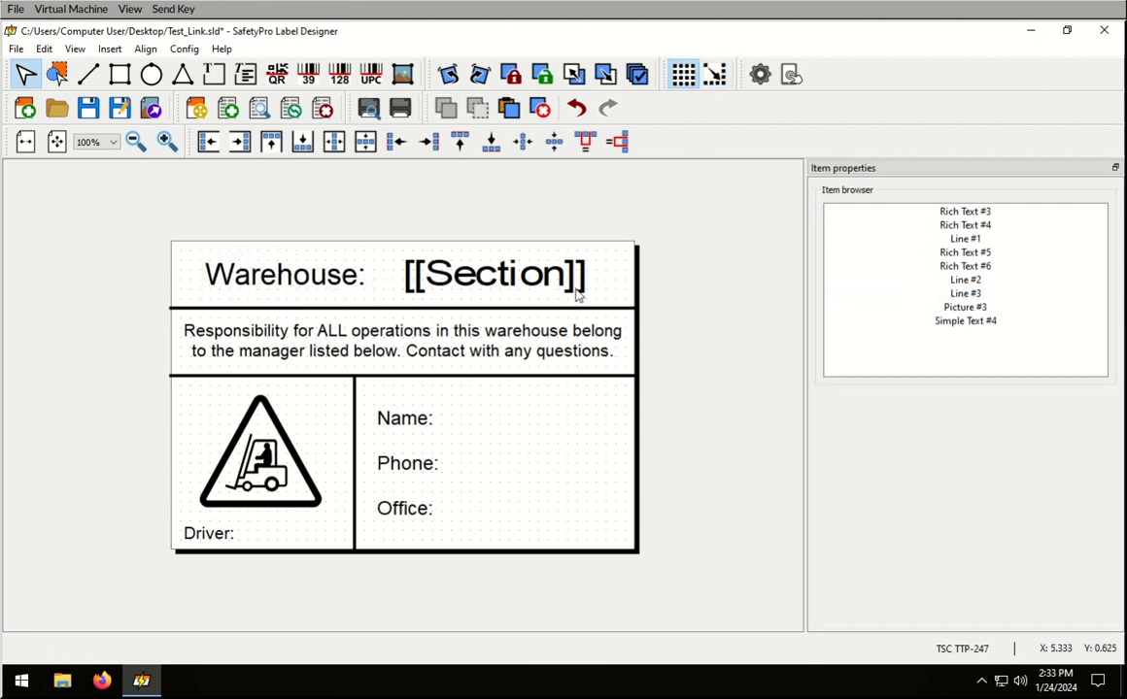
click(505, 282)
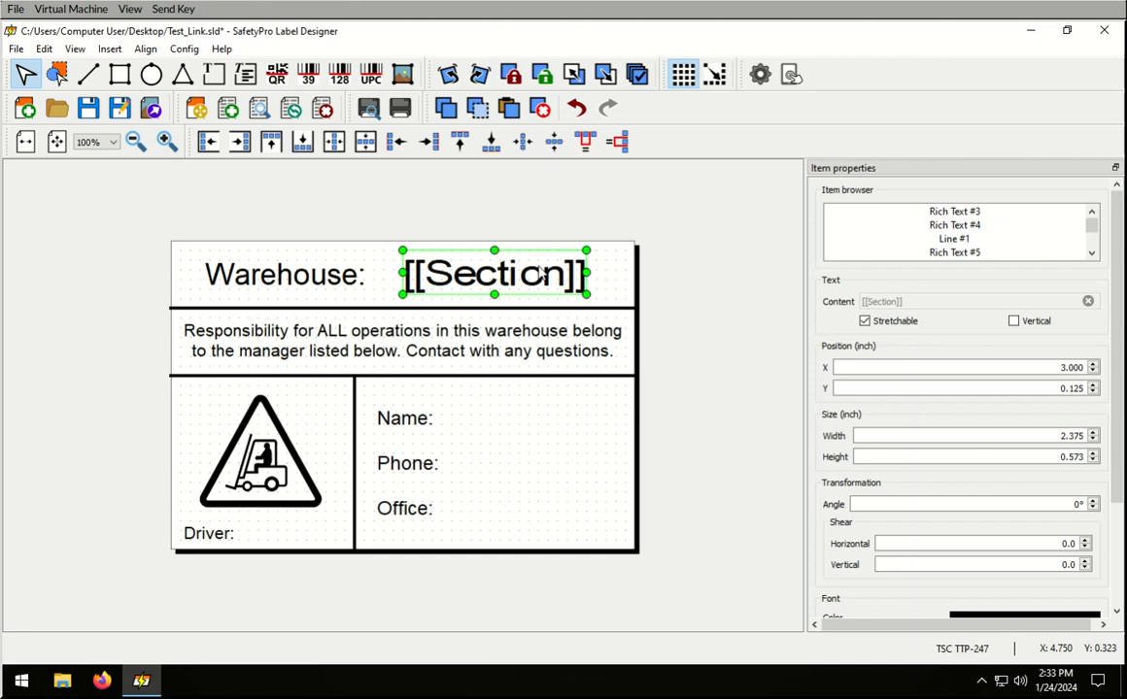
click(695, 412)
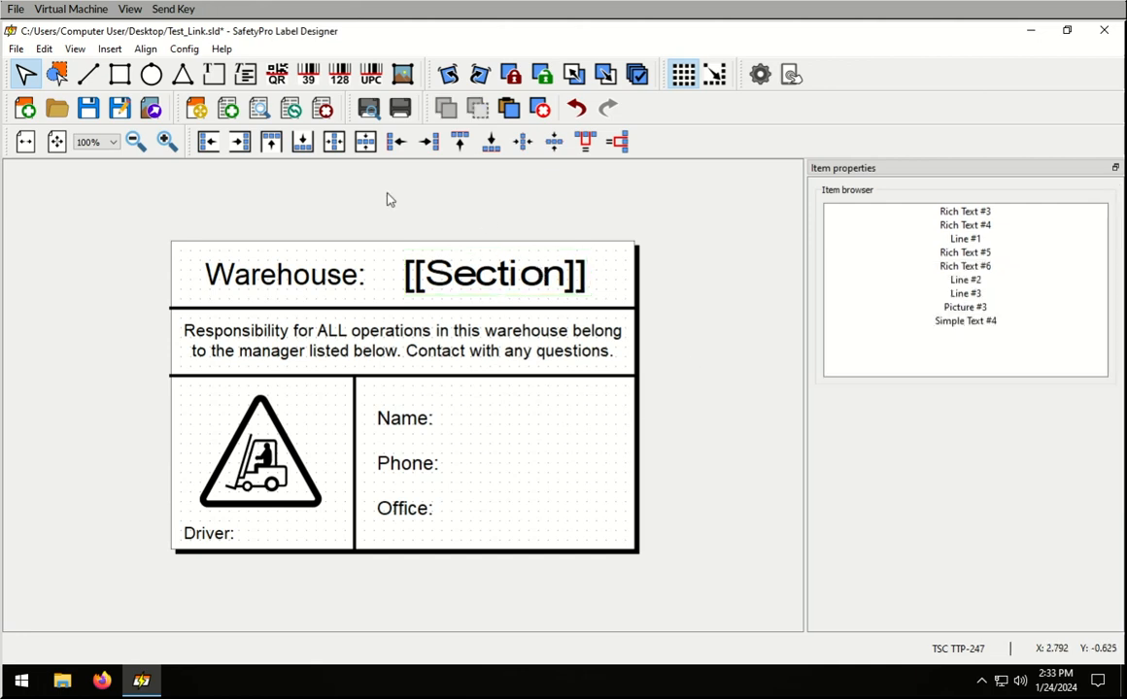
Place a simple text item beside "Name:" and make it stretchable with font size 6
click(214, 74)
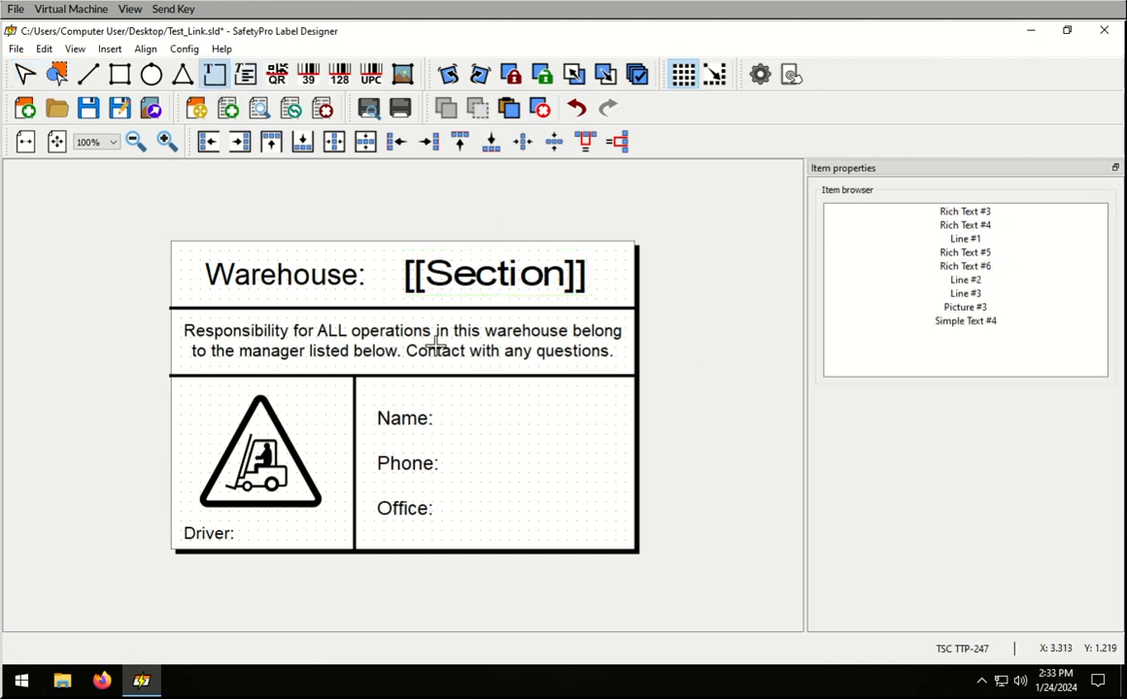
click(452, 404)
click(448, 399)
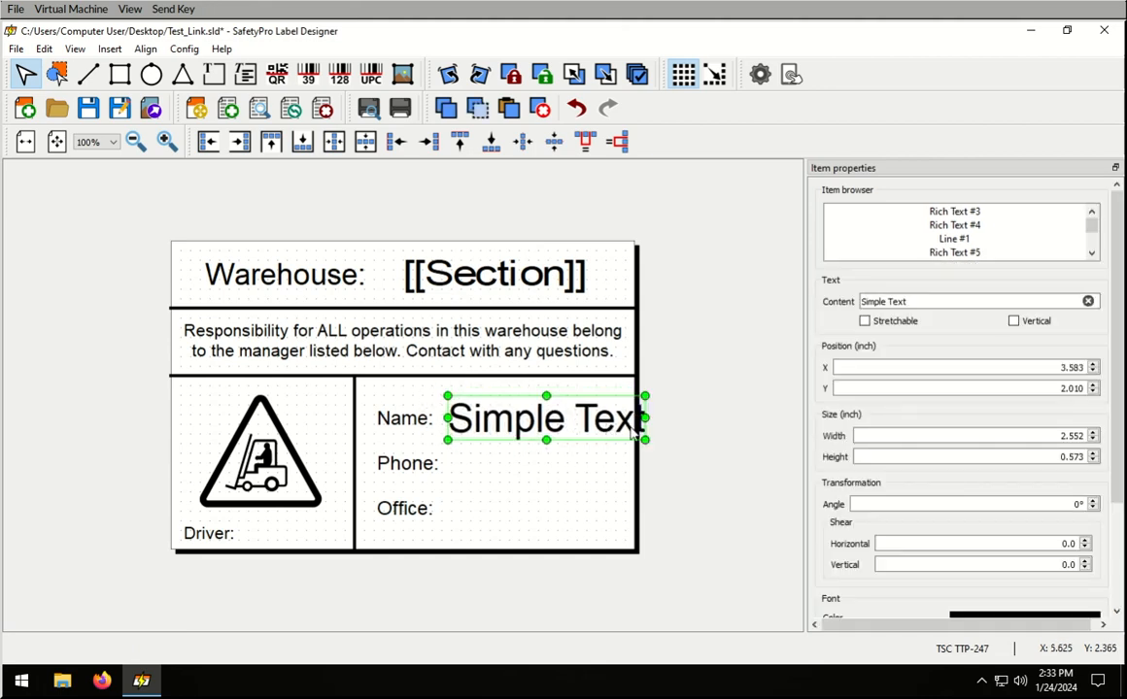
click(865, 321)
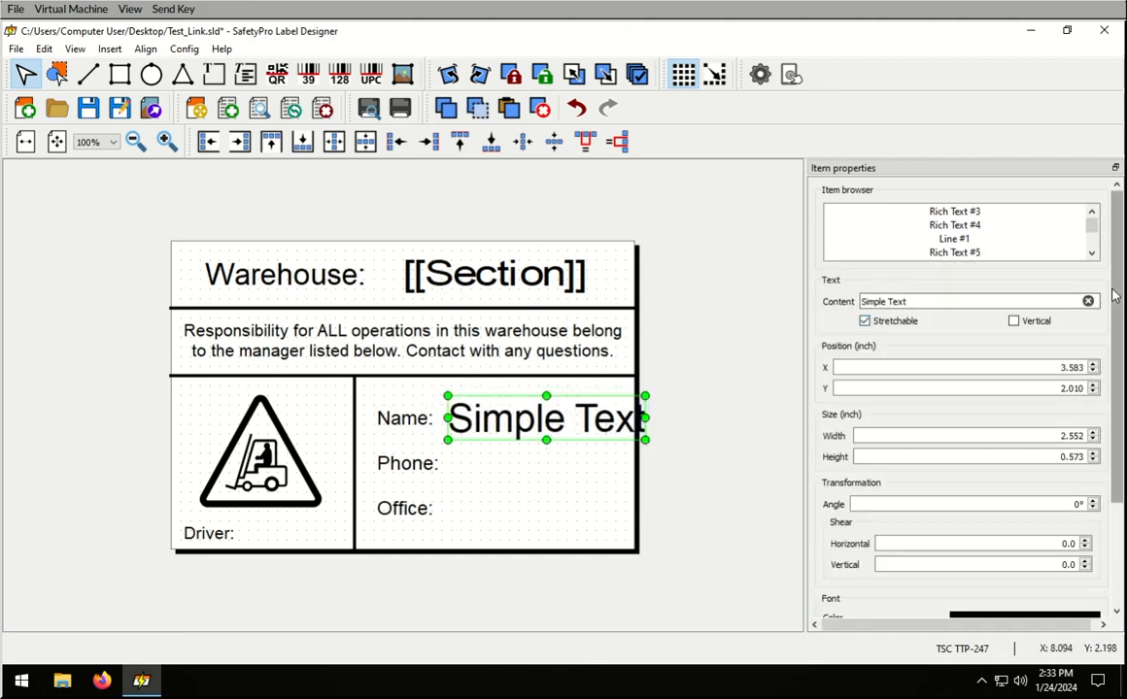
scroll(1114, 296, down, 3)
click(974, 550)
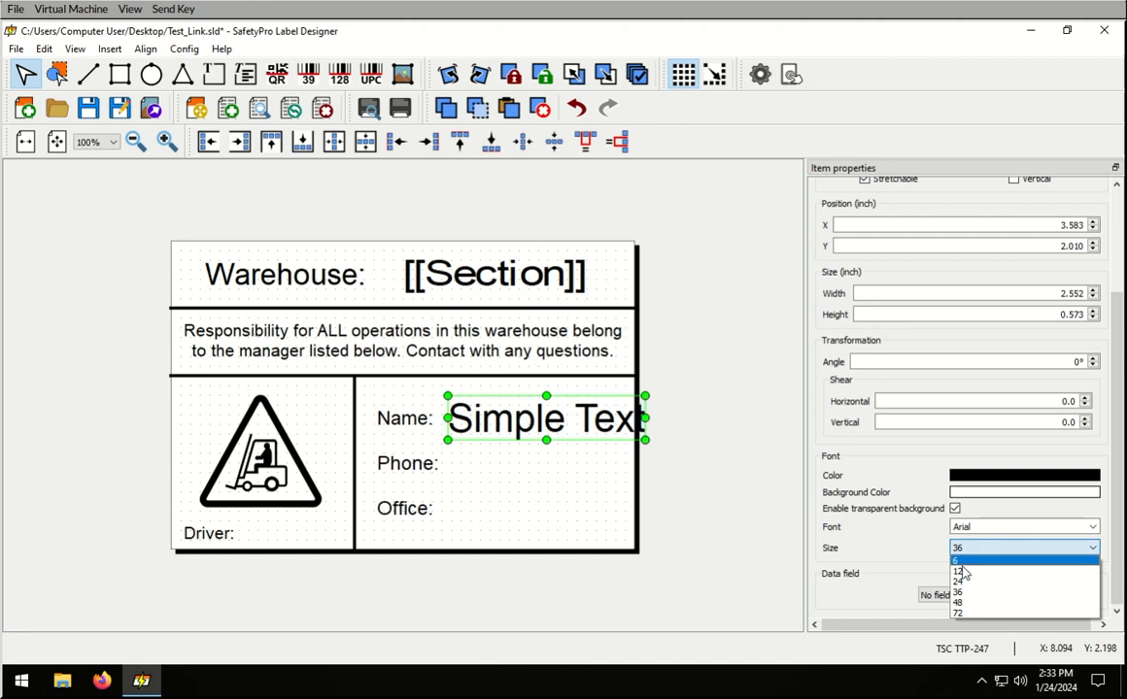
click(960, 562)
Shrink the text item beside "Name:" to about 2.042 by 0.448 inches and link it to the Name data field
drag(647, 445, 583, 426)
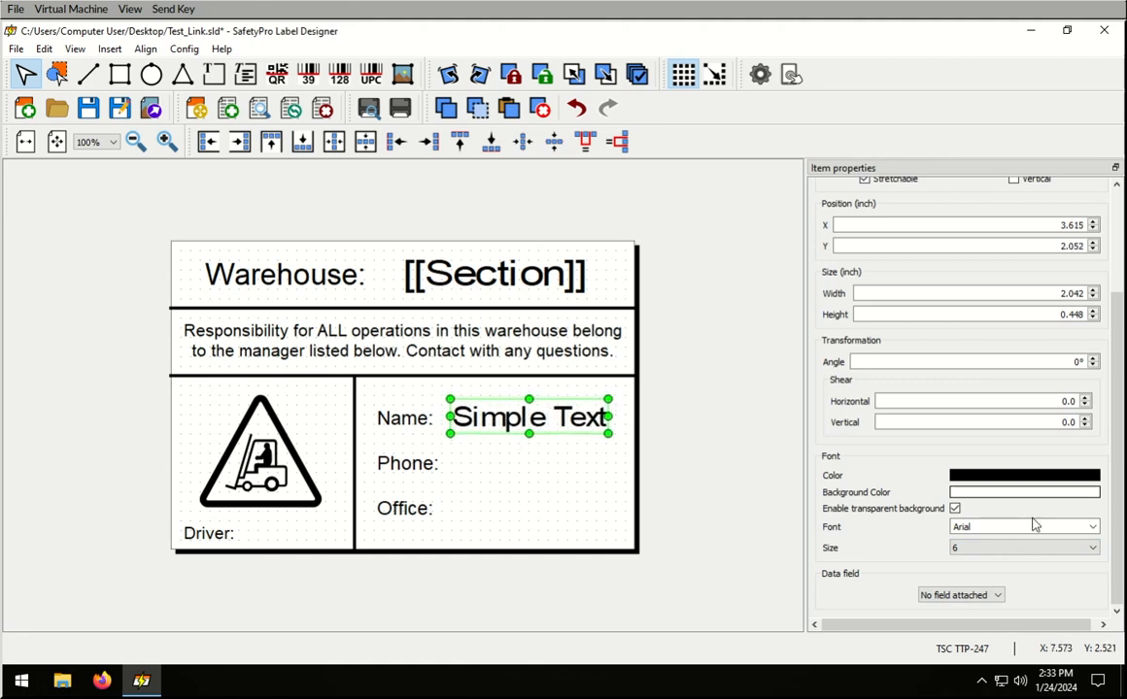
click(969, 595)
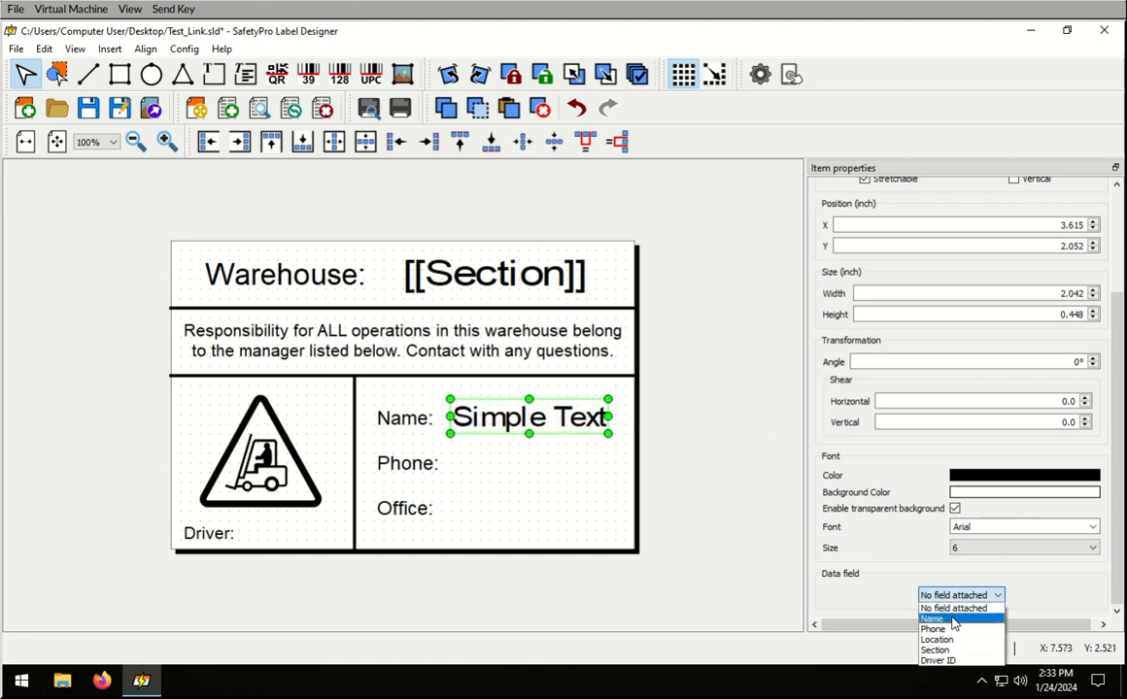
click(953, 619)
click(719, 493)
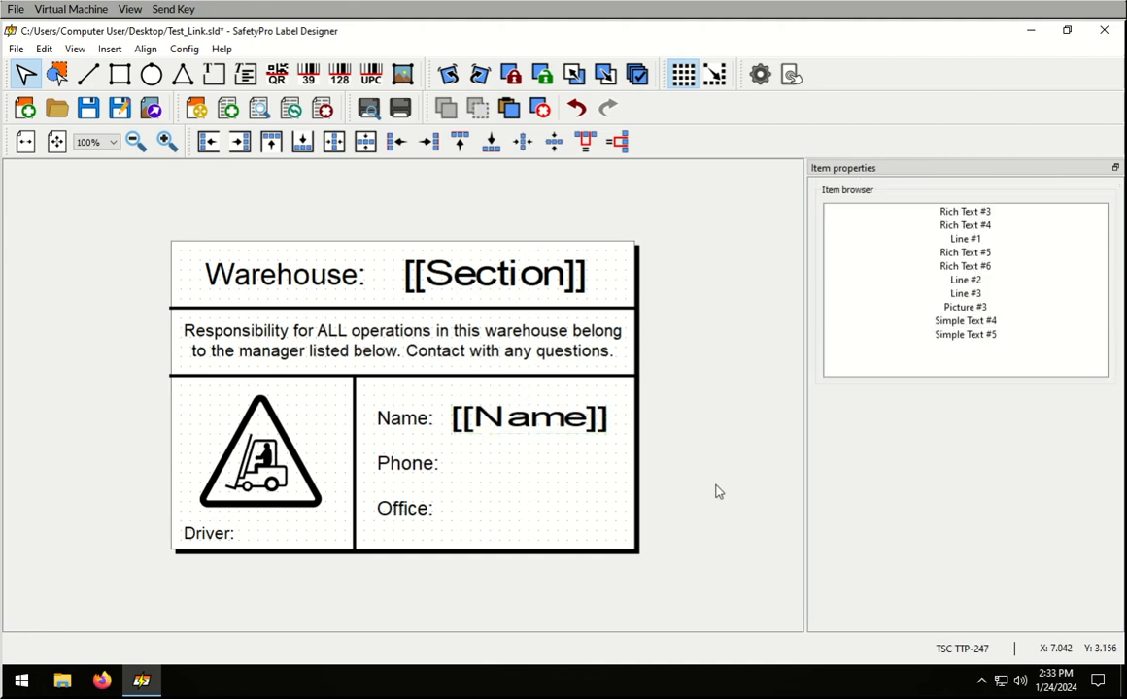
Place a stretchable simple text item with font size 6 beside "Phone:" and shrink it to about 2.042 by 0.490 inches
click(212, 82)
click(455, 456)
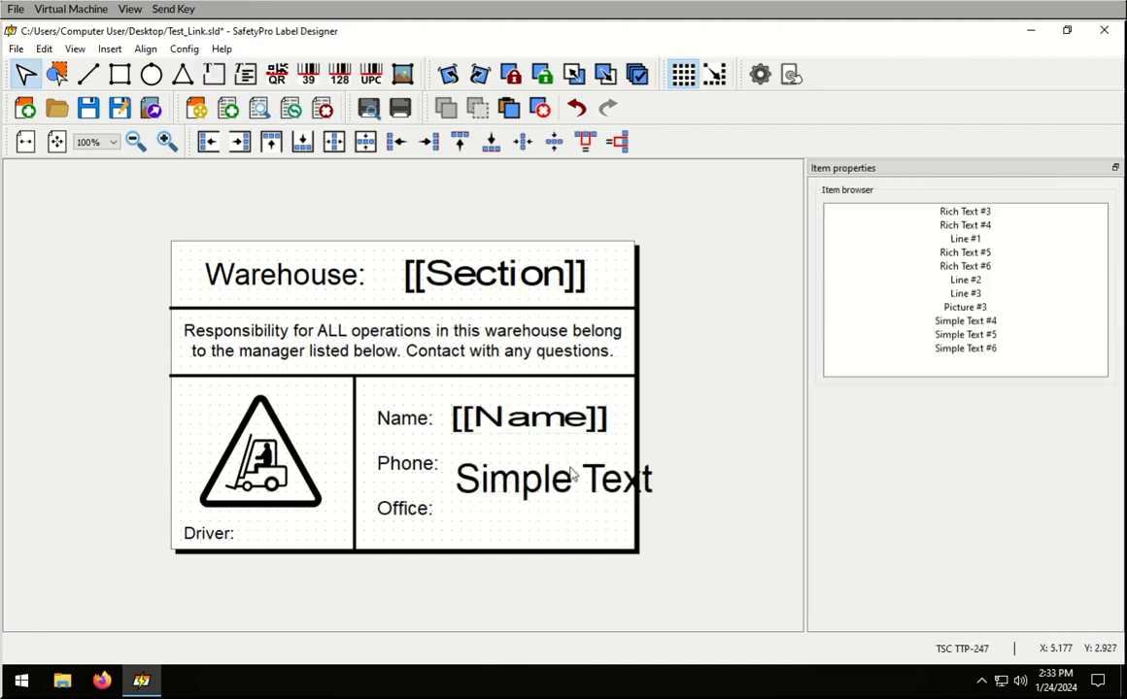
click(572, 474)
click(865, 320)
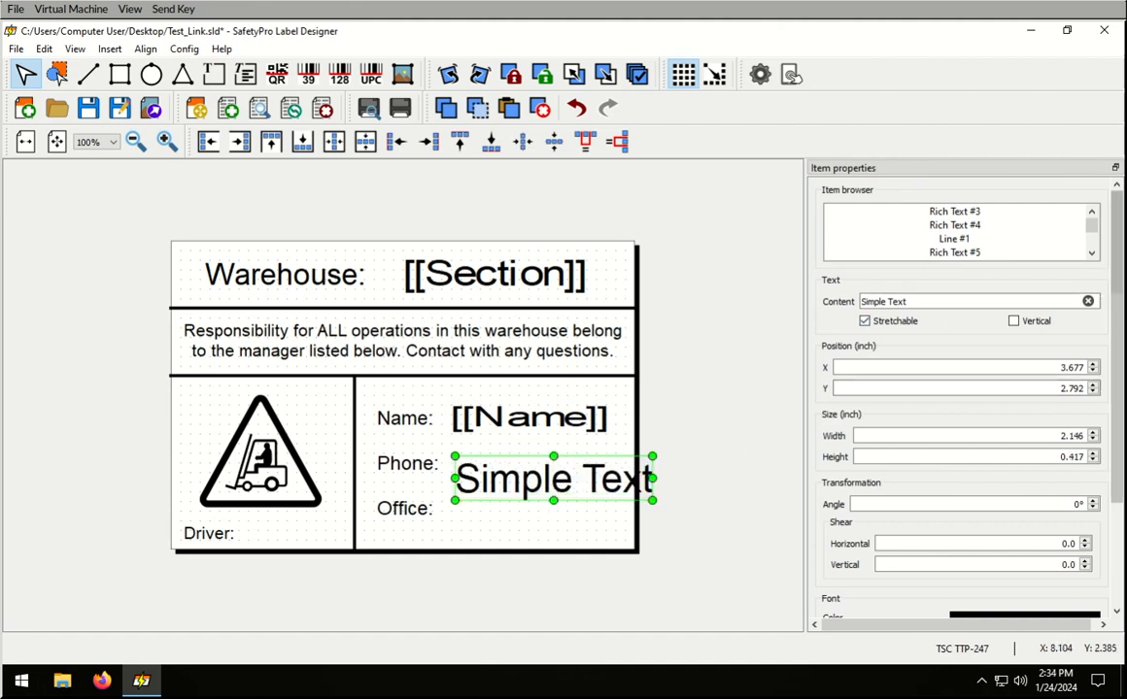
scroll(1059, 336, down, 3)
click(1086, 548)
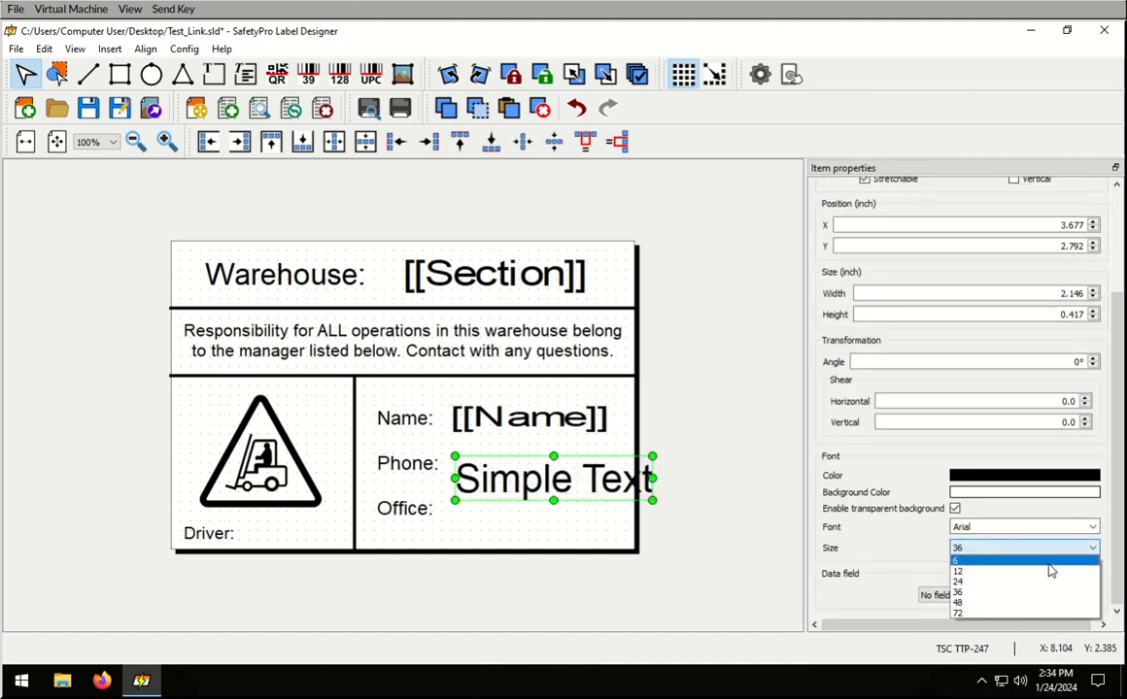
click(1007, 547)
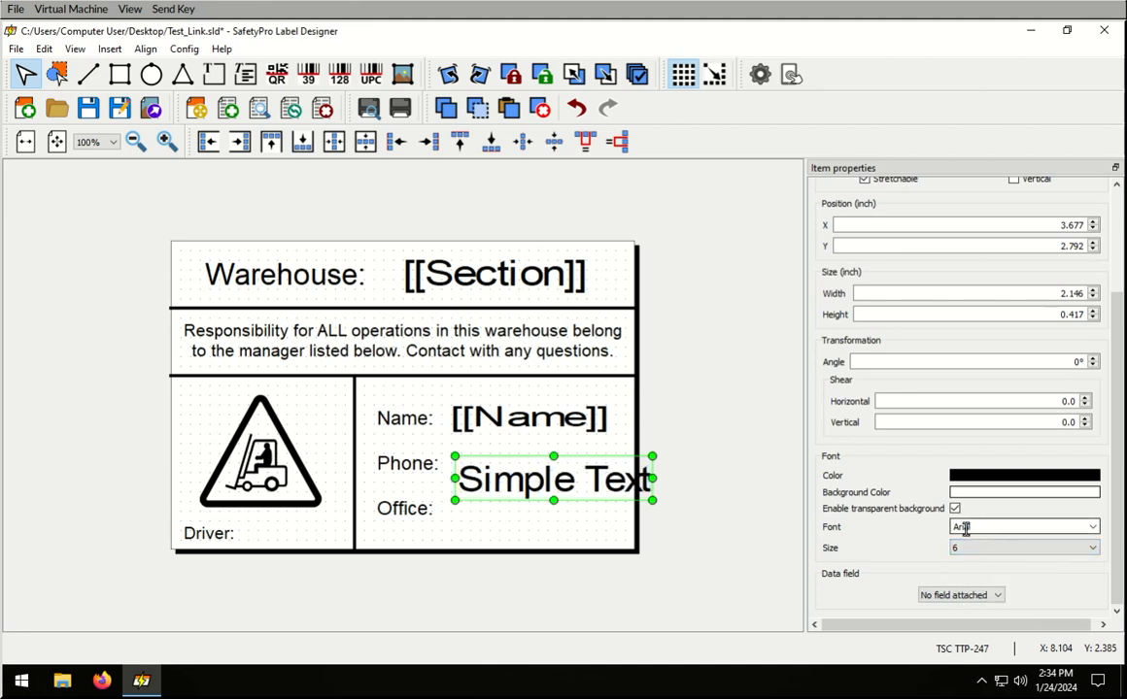
drag(652, 501, 551, 473)
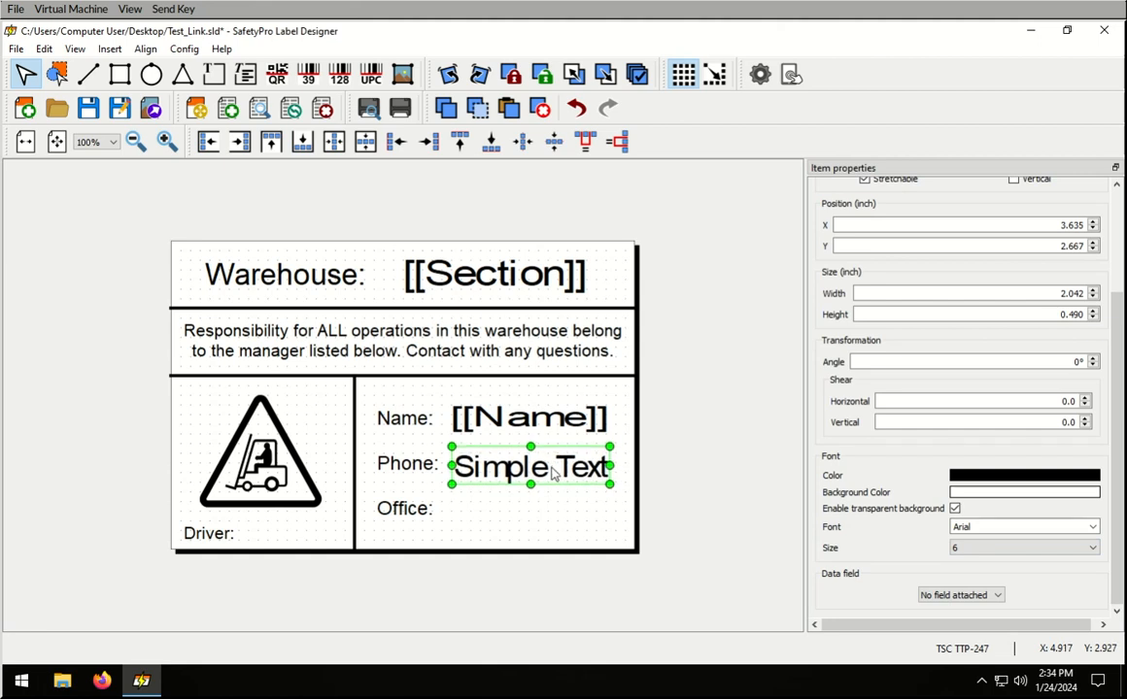
Change the font of the linked text item beside "Name:" to Arial Black
click(515, 413)
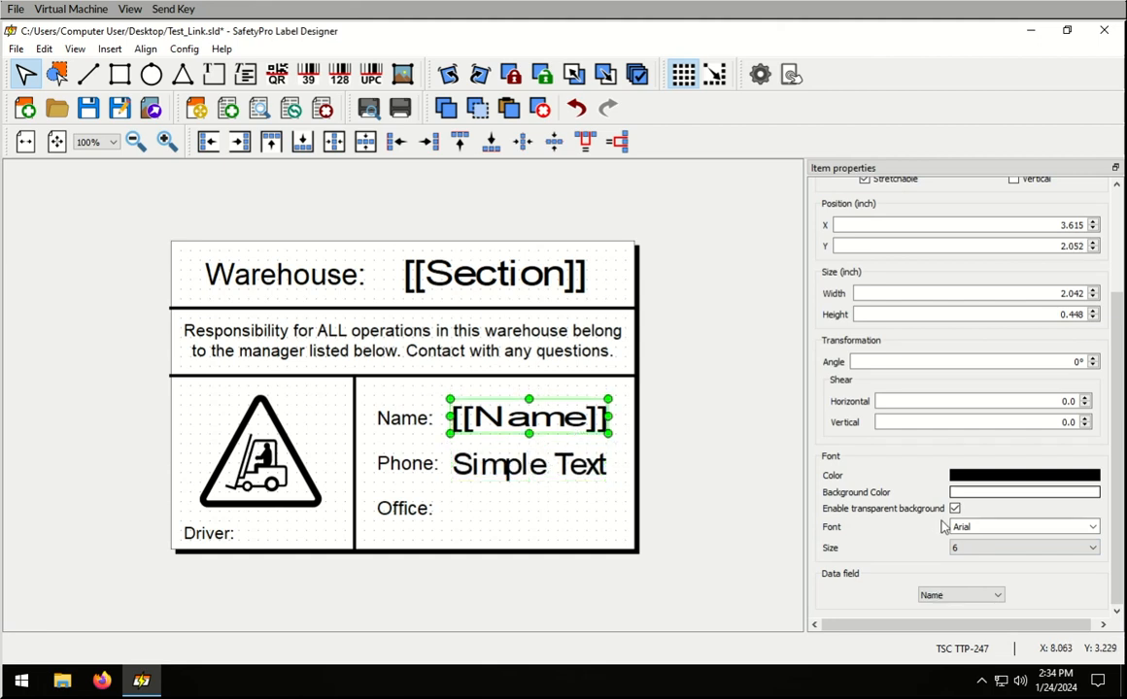
click(1094, 526)
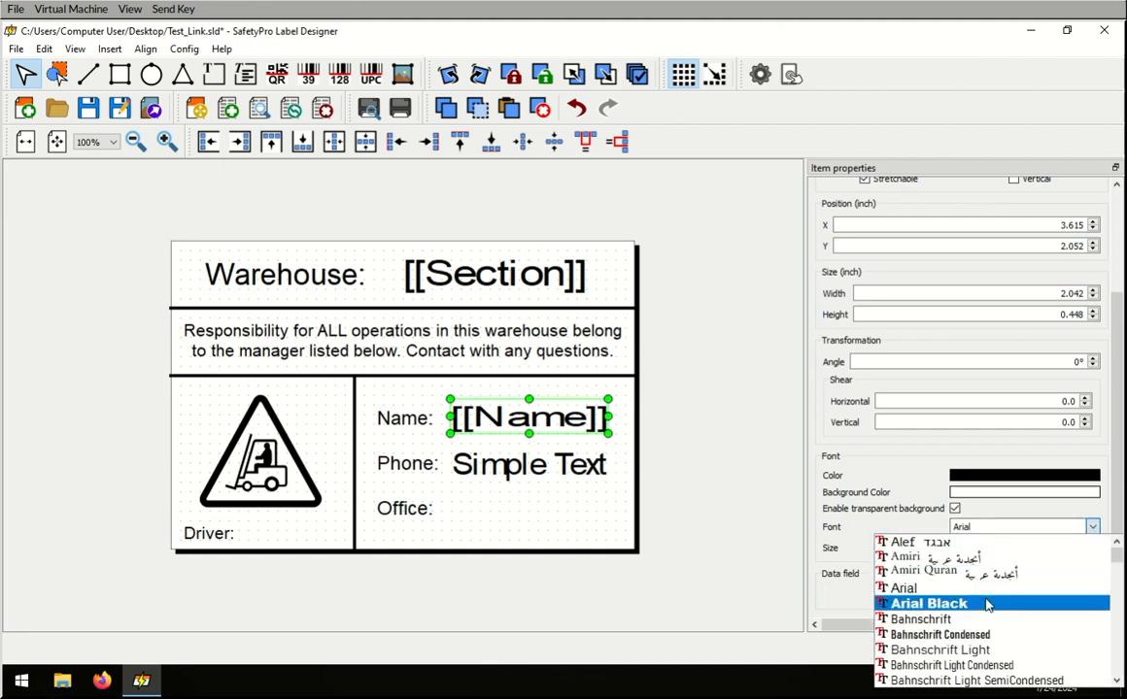
click(918, 601)
click(458, 495)
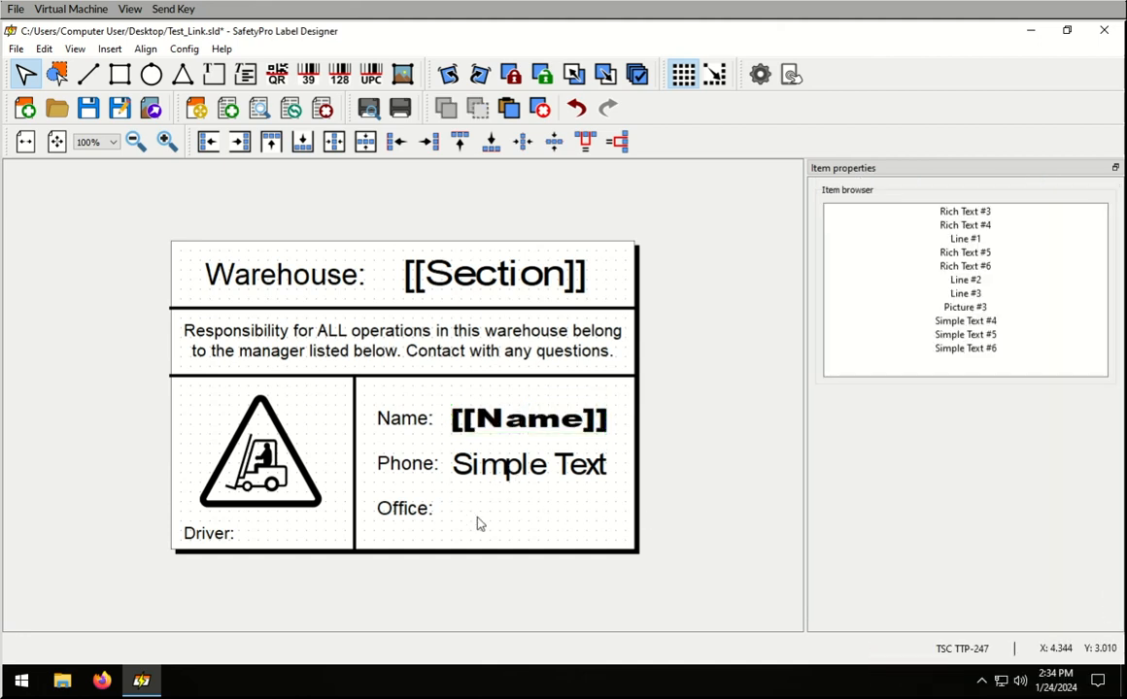
Duplicate the simple text item beside "Phone:" and position the copy beside "Office:" at about X 3.573, Y 3.250 inches
click(494, 472)
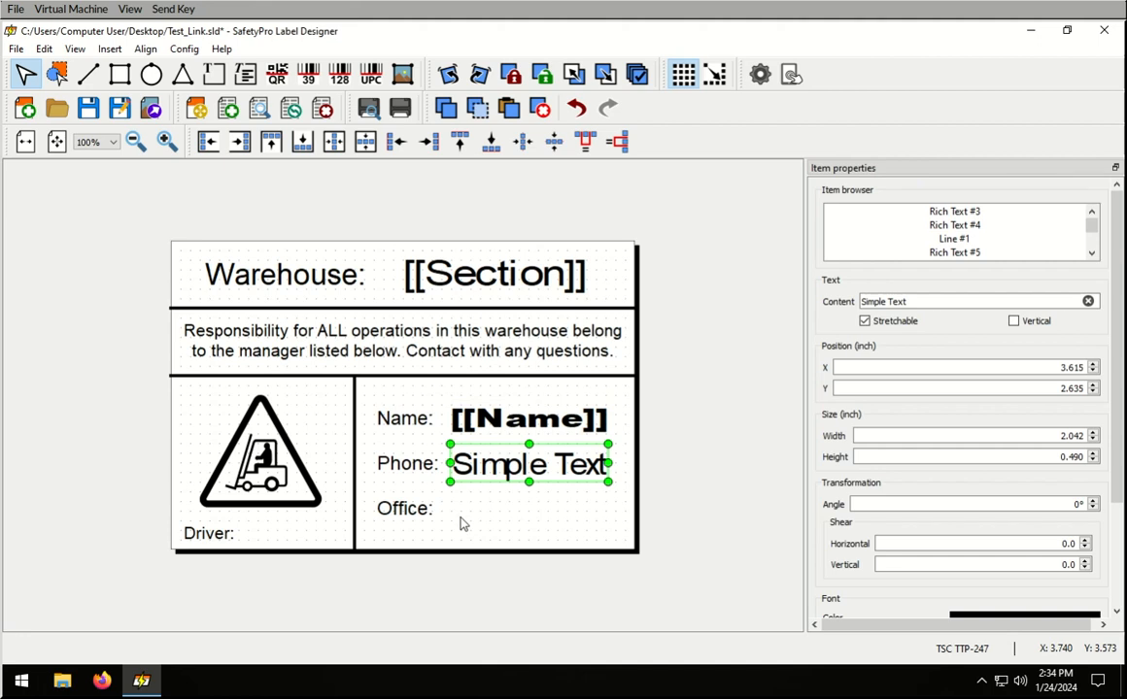
click(508, 110)
drag(544, 504, 505, 521)
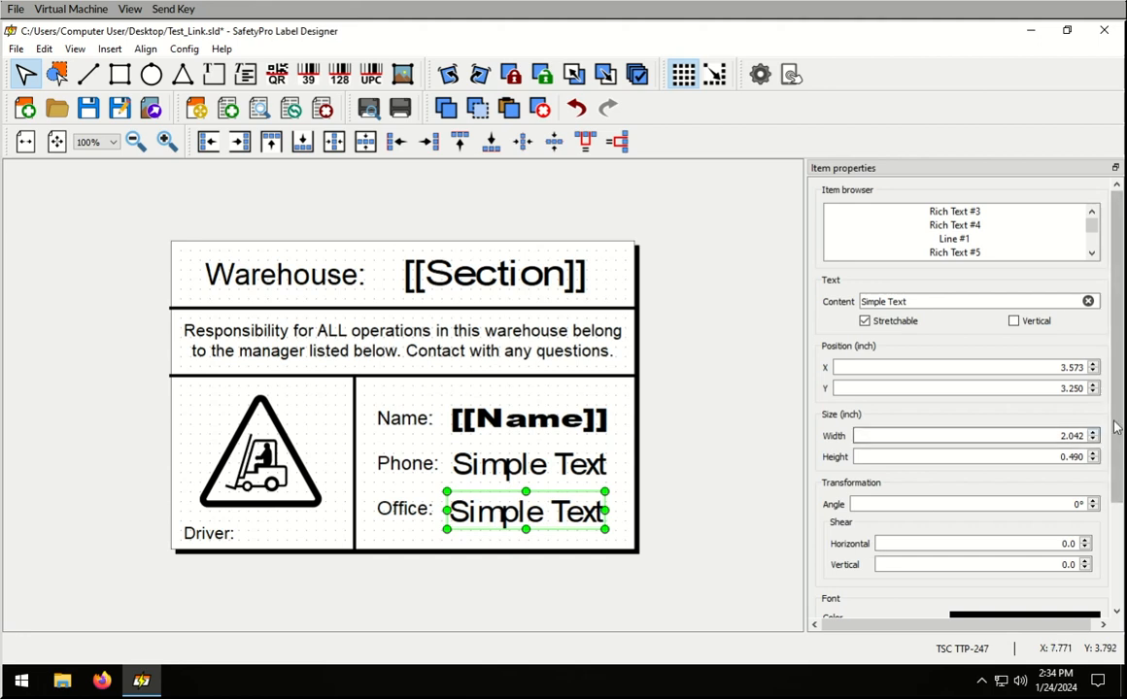
Link the text item beside "Office:" to the Location data field and the one beside "Phone:" to the Phone data field
scroll(1115, 427, down, 3)
click(960, 594)
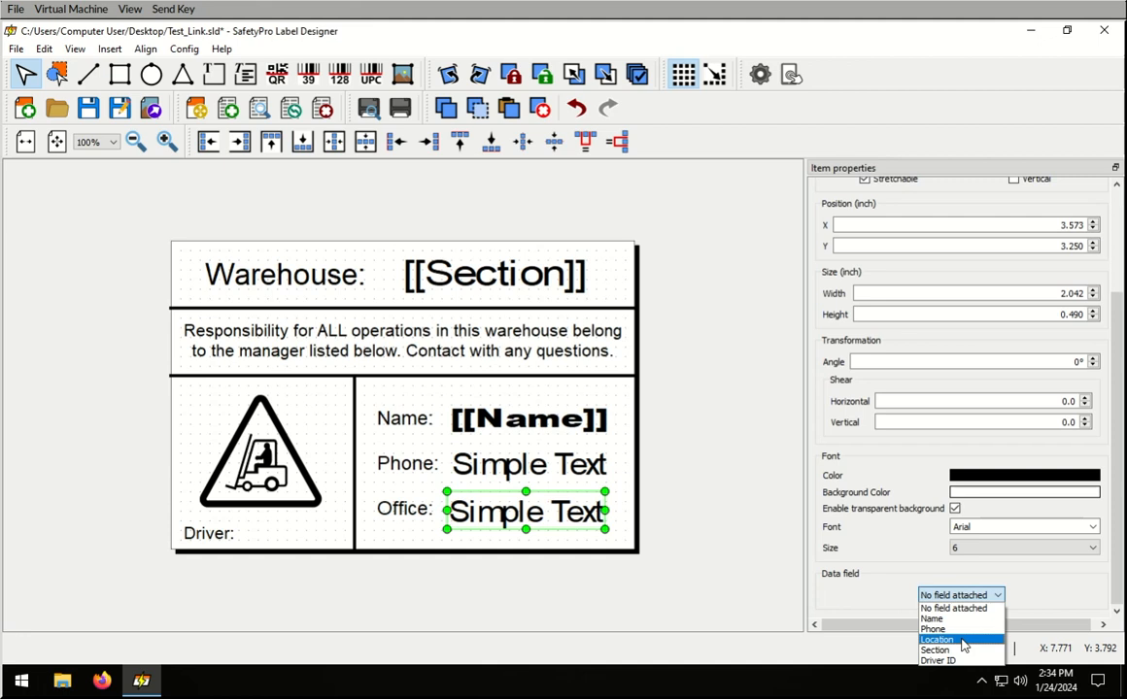
click(942, 640)
click(548, 469)
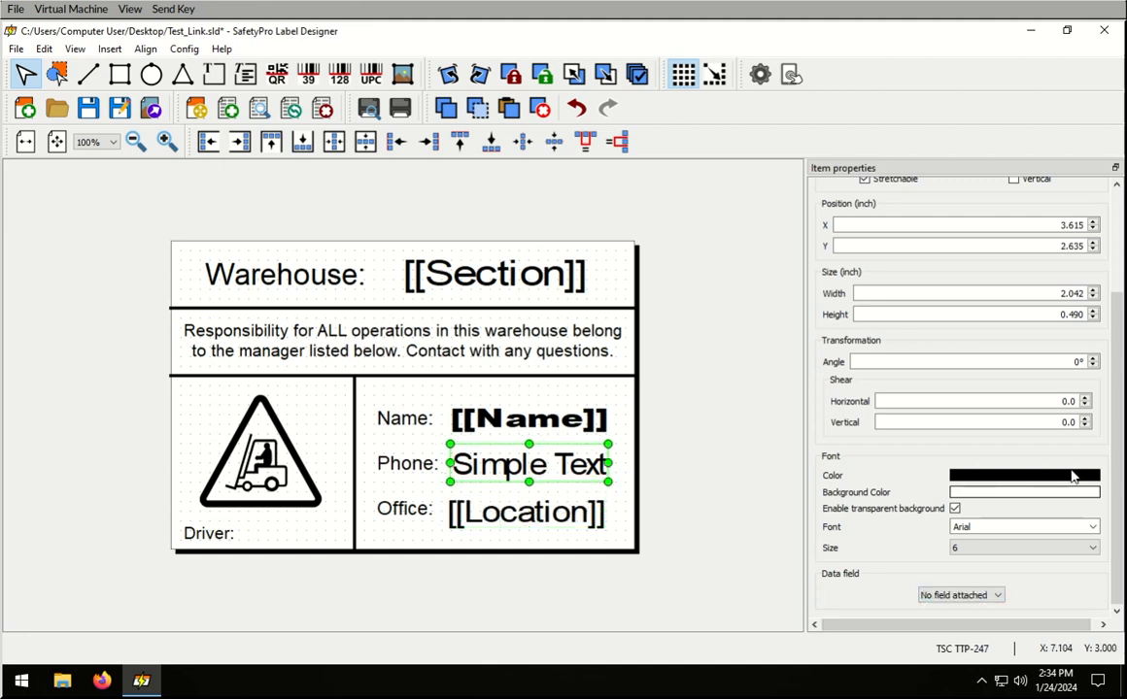
click(972, 597)
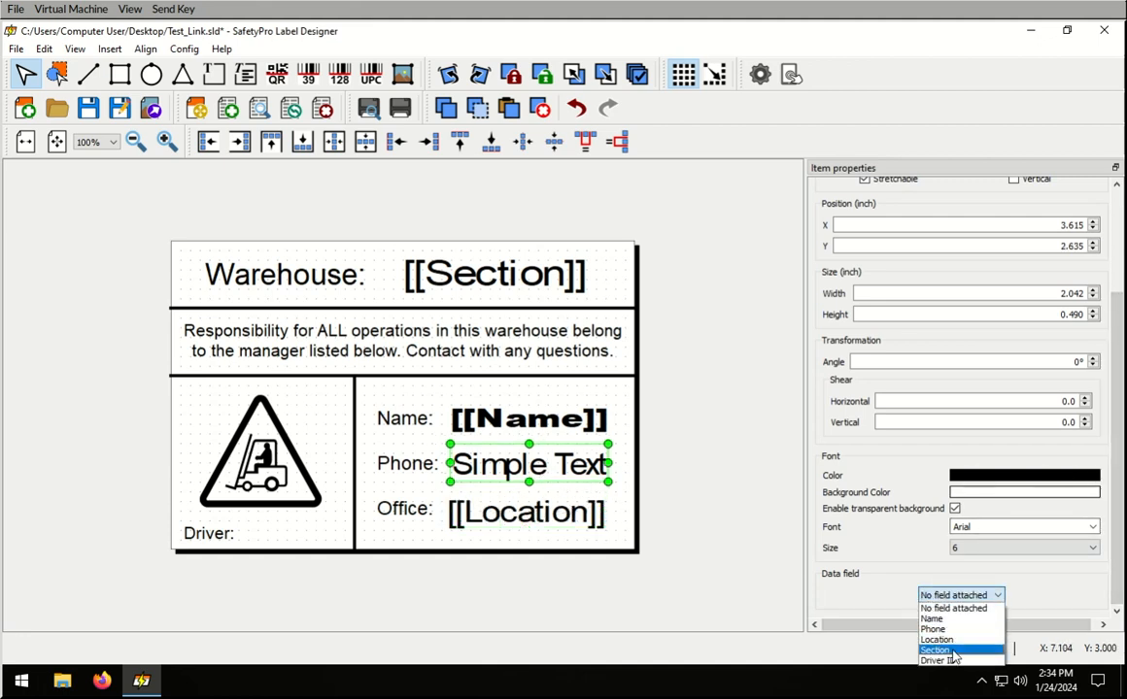
click(952, 630)
click(707, 507)
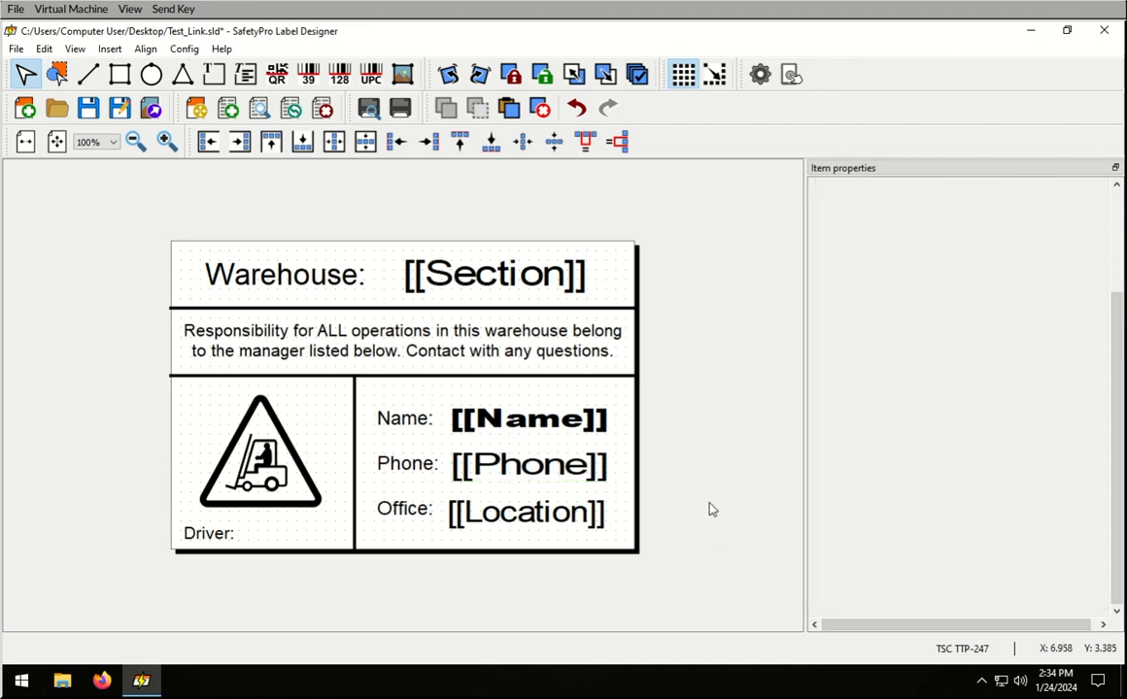
Preview the printed labels and check the name, phone and office values on several records
click(368, 110)
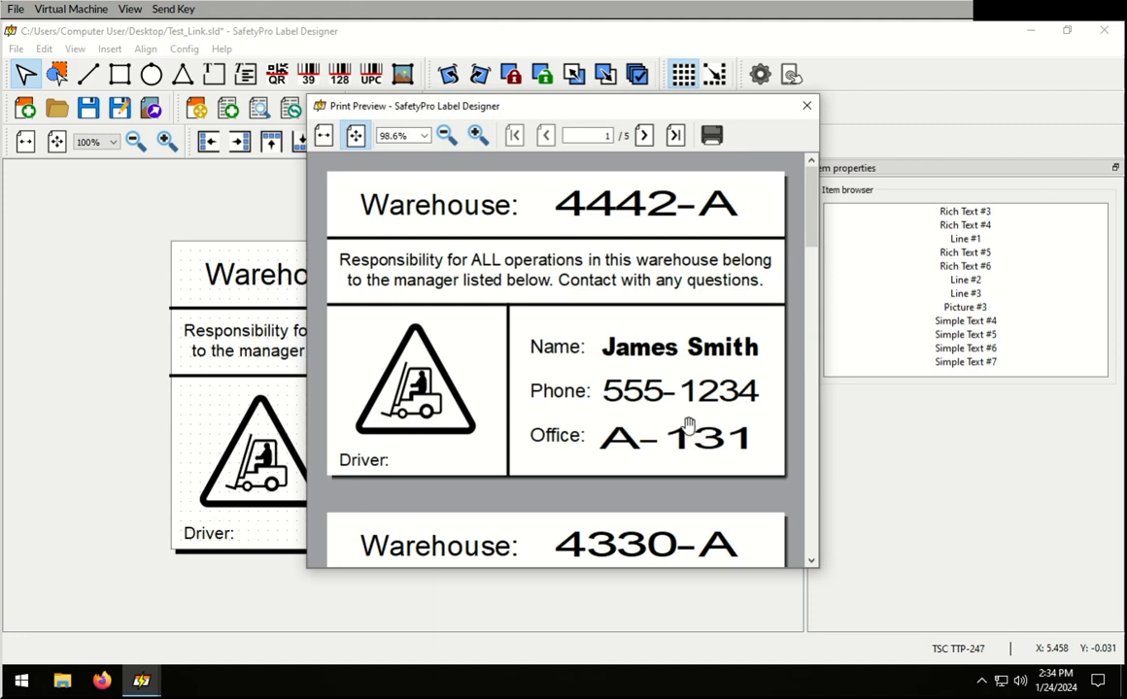
scroll(809, 285, down, 2)
drag(809, 284, 807, 381)
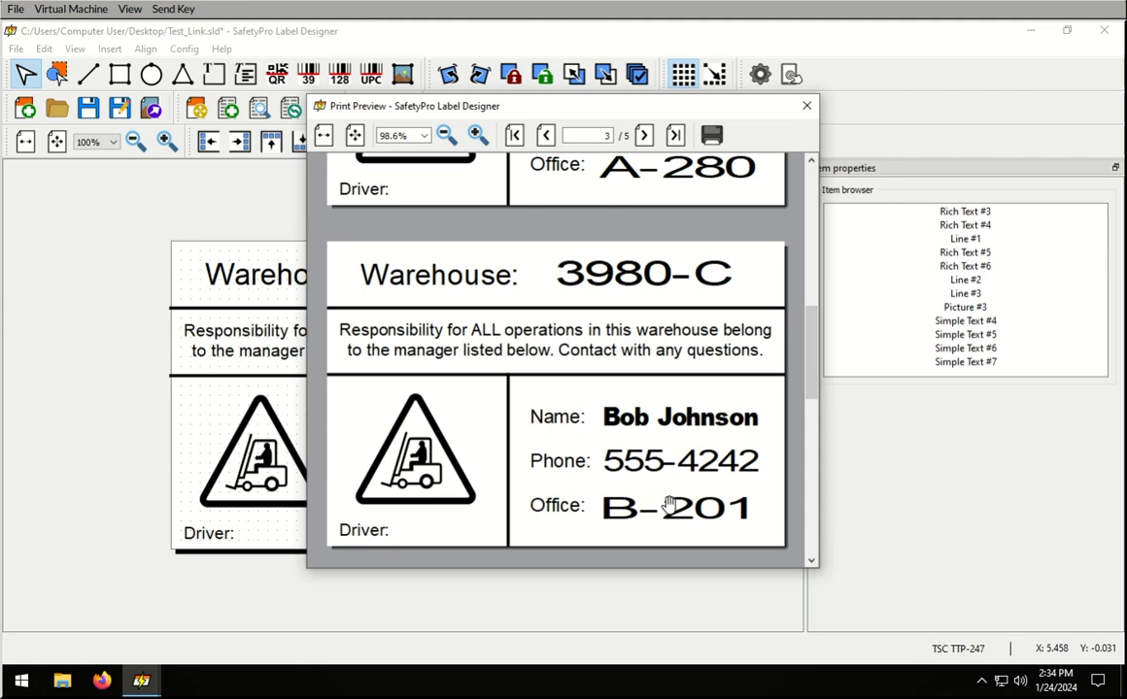
click(806, 106)
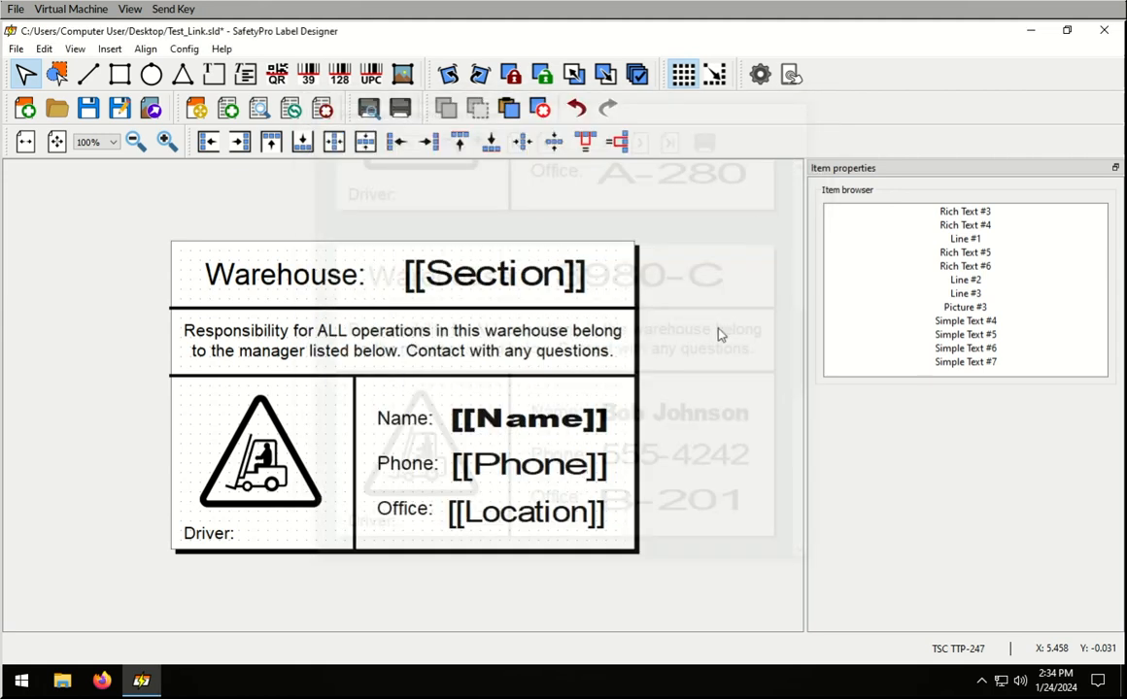
Narrow the Location text item beside "Office:" by pulling in its far edge, keeping its starting position
click(587, 515)
drag(604, 511, 564, 521)
click(636, 223)
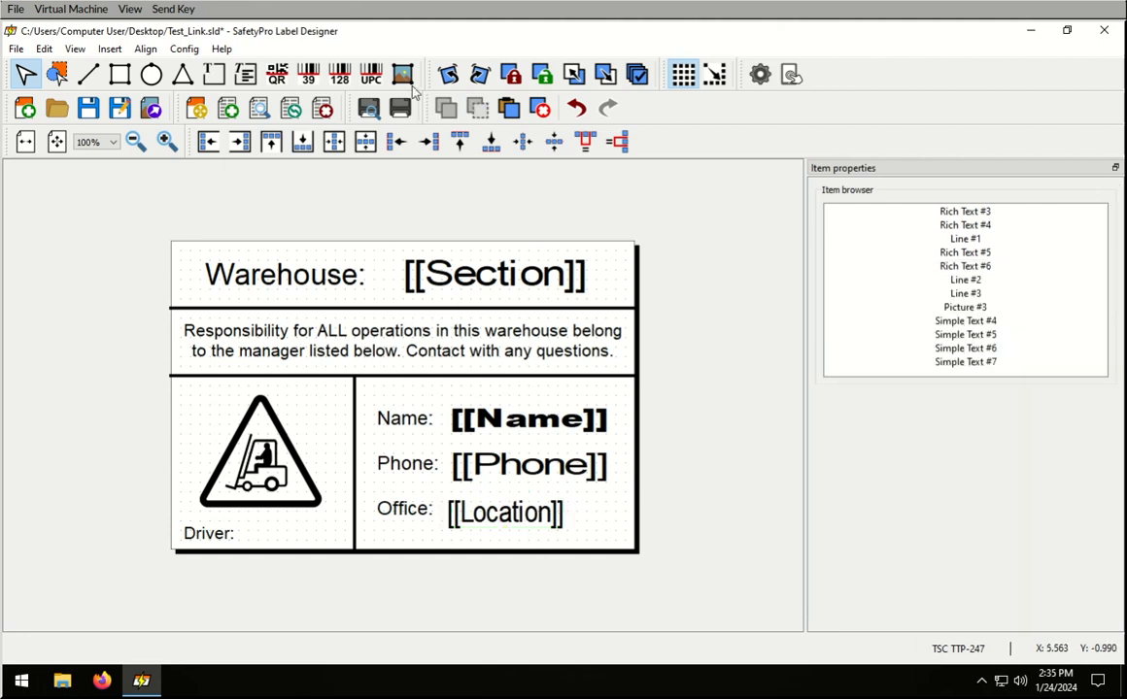
Check the narrowed office text in the print preview, from the first label through the last
click(369, 109)
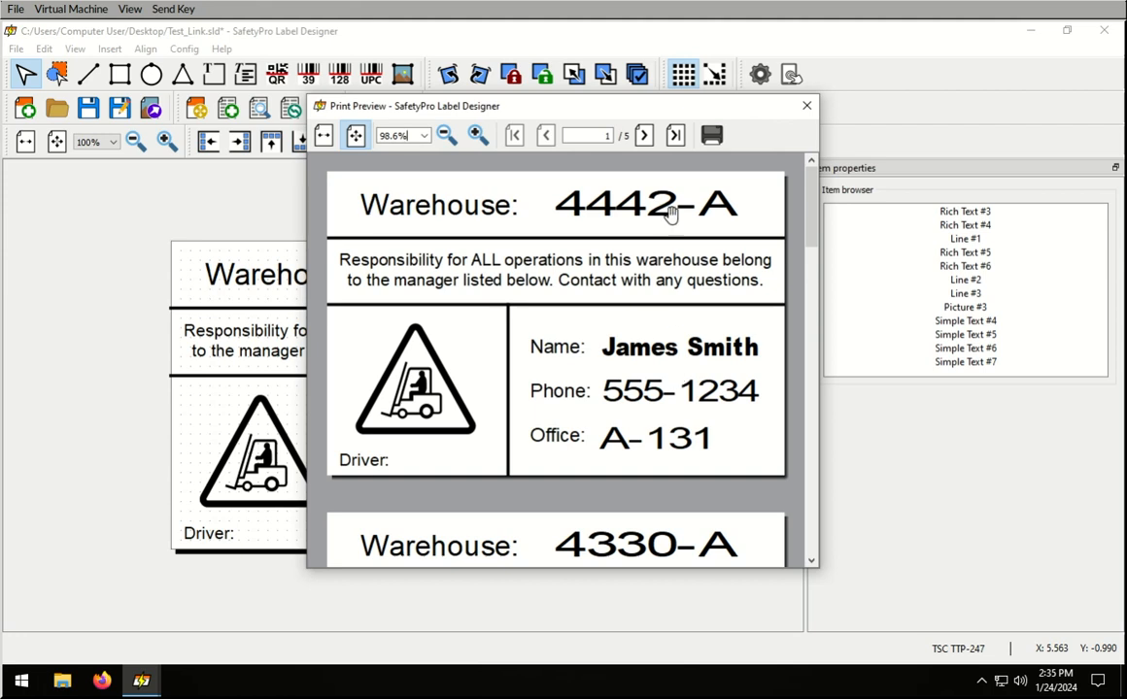
drag(812, 210, 829, 516)
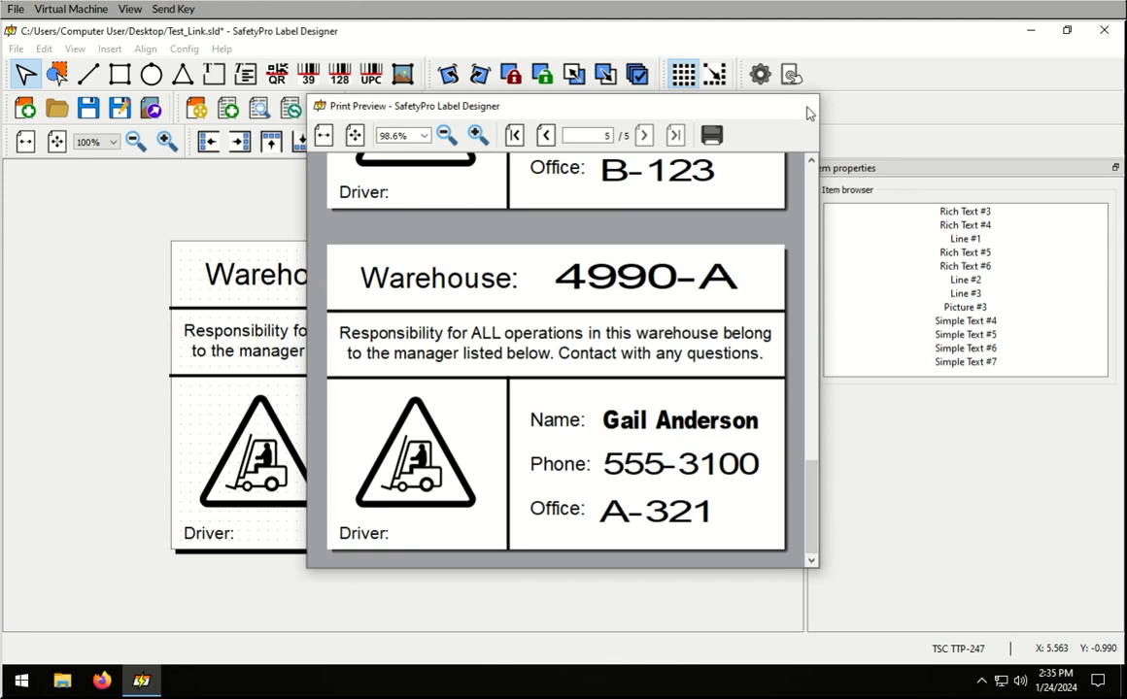
click(807, 105)
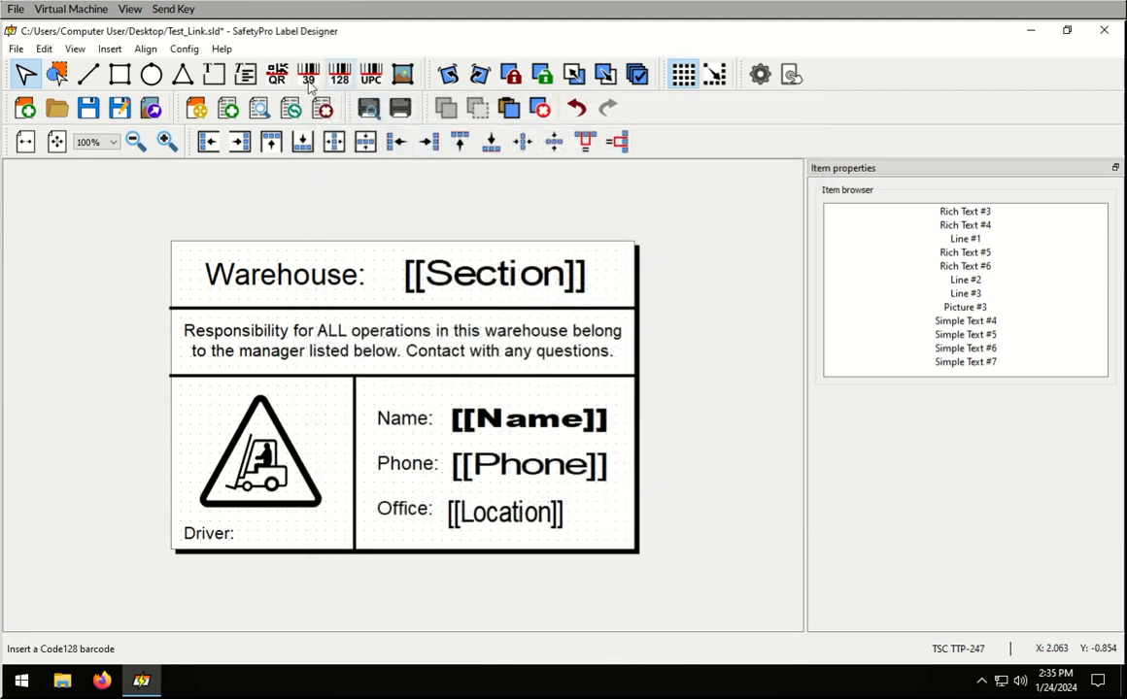
Place a simple text item beside "Driver:" and make it stretchable with font size 6
click(214, 73)
click(244, 523)
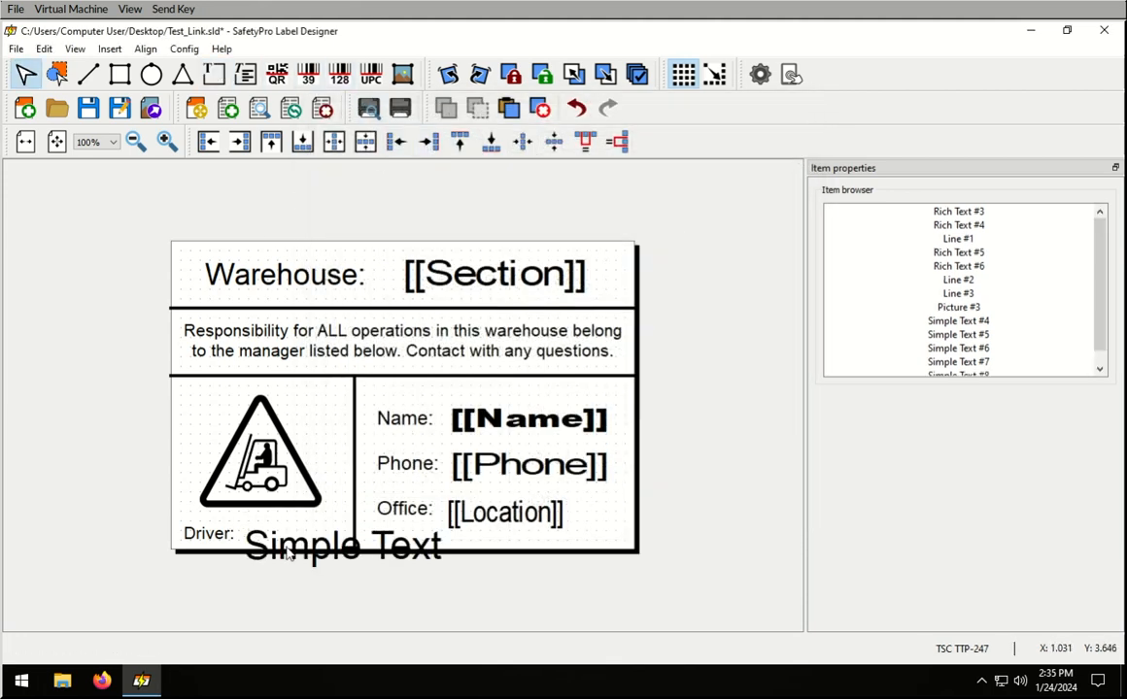
click(870, 323)
drag(1115, 226, 1116, 326)
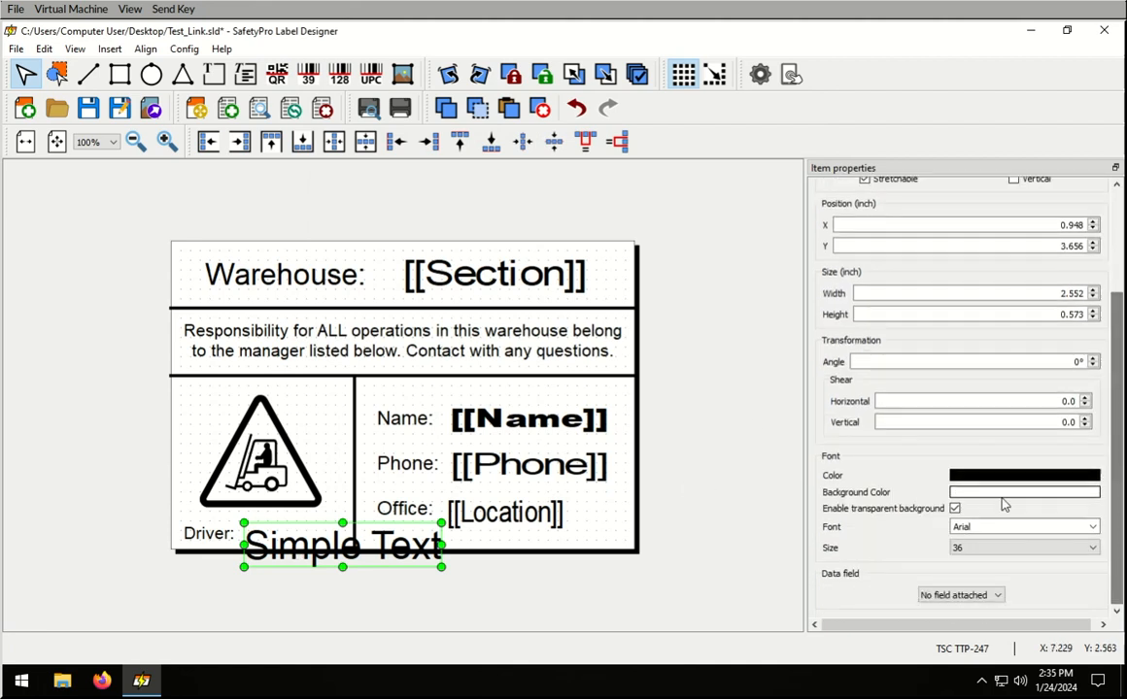
click(1016, 550)
click(974, 563)
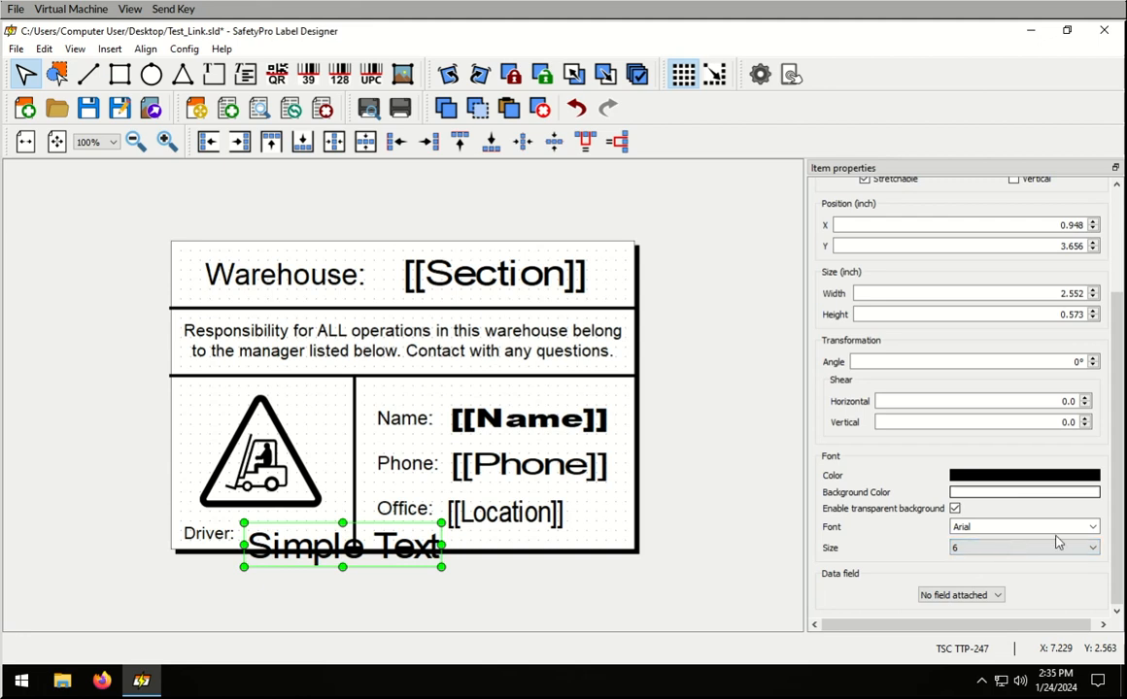
Link the text item beside "Driver:" to the Driver ID data field and shrink it to fit beneath the forklift sign
click(966, 597)
click(938, 660)
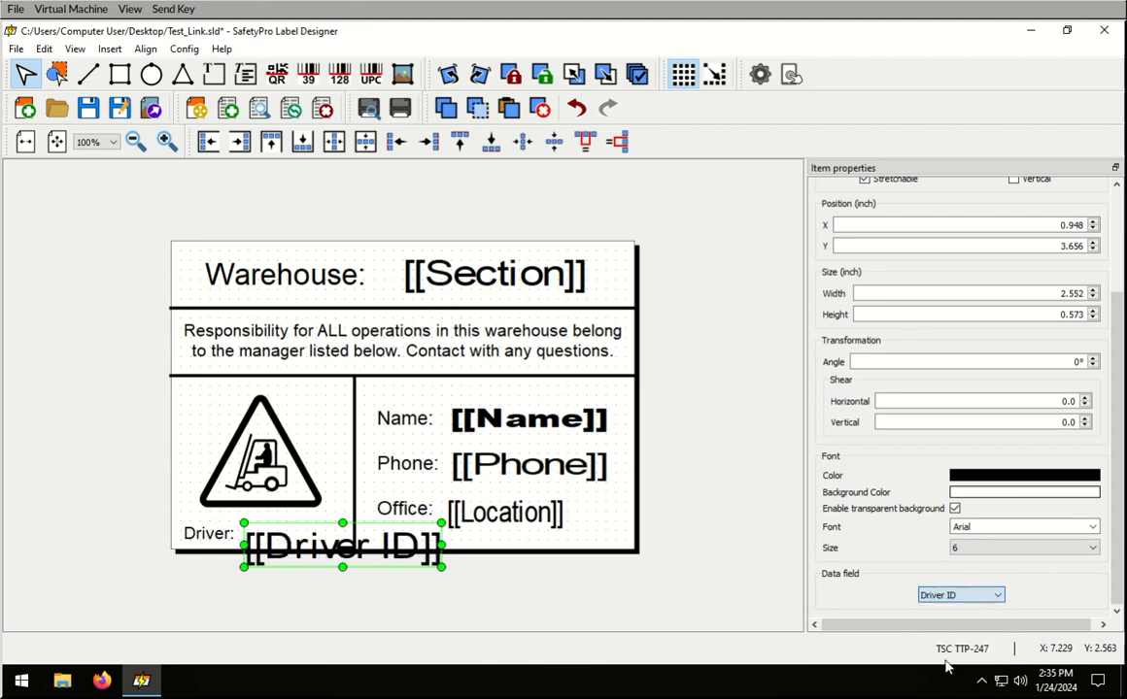
drag(441, 569, 308, 545)
click(367, 603)
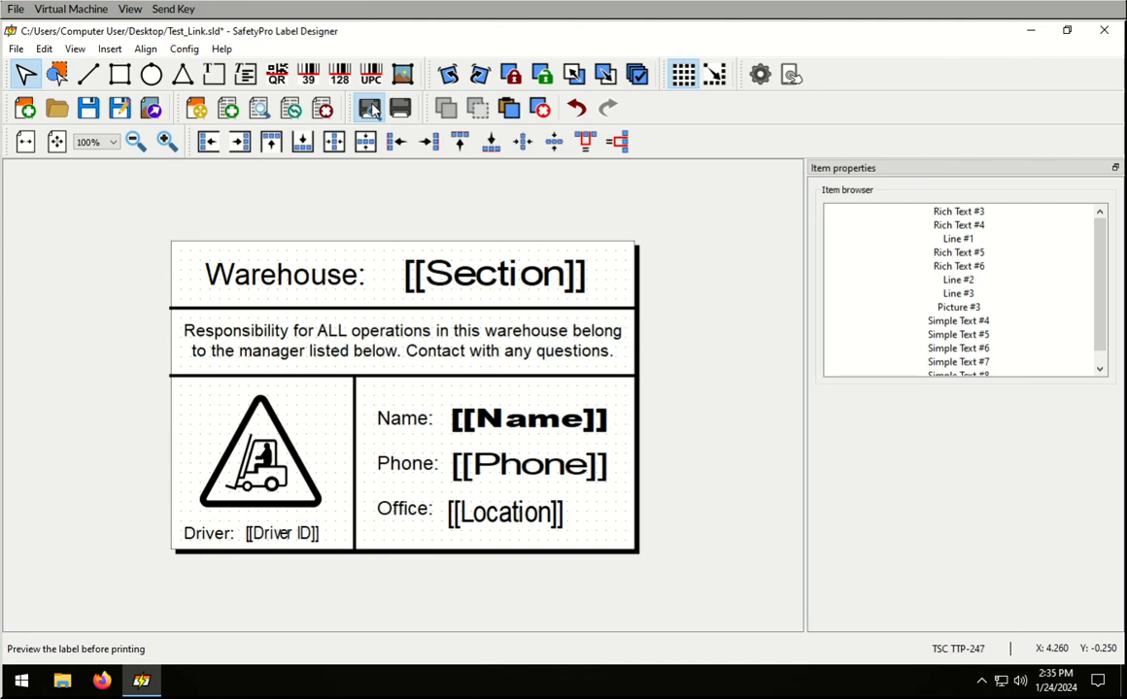
Check the labels in the print preview and review the font and data field settings of the Section text item
click(370, 109)
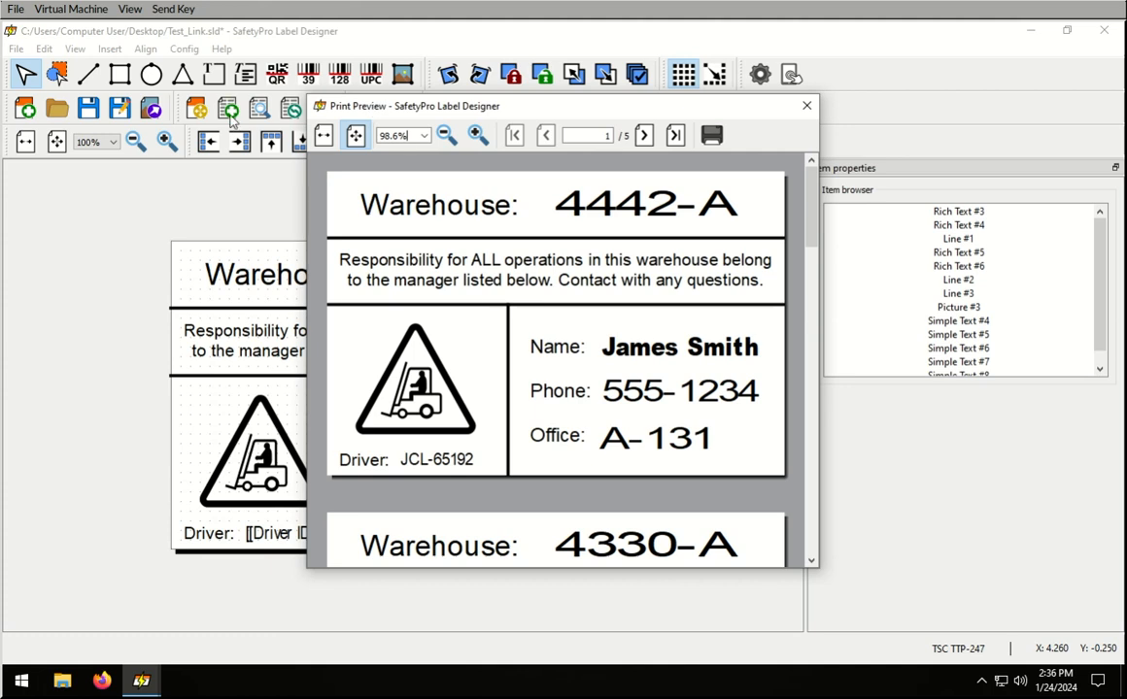
click(807, 106)
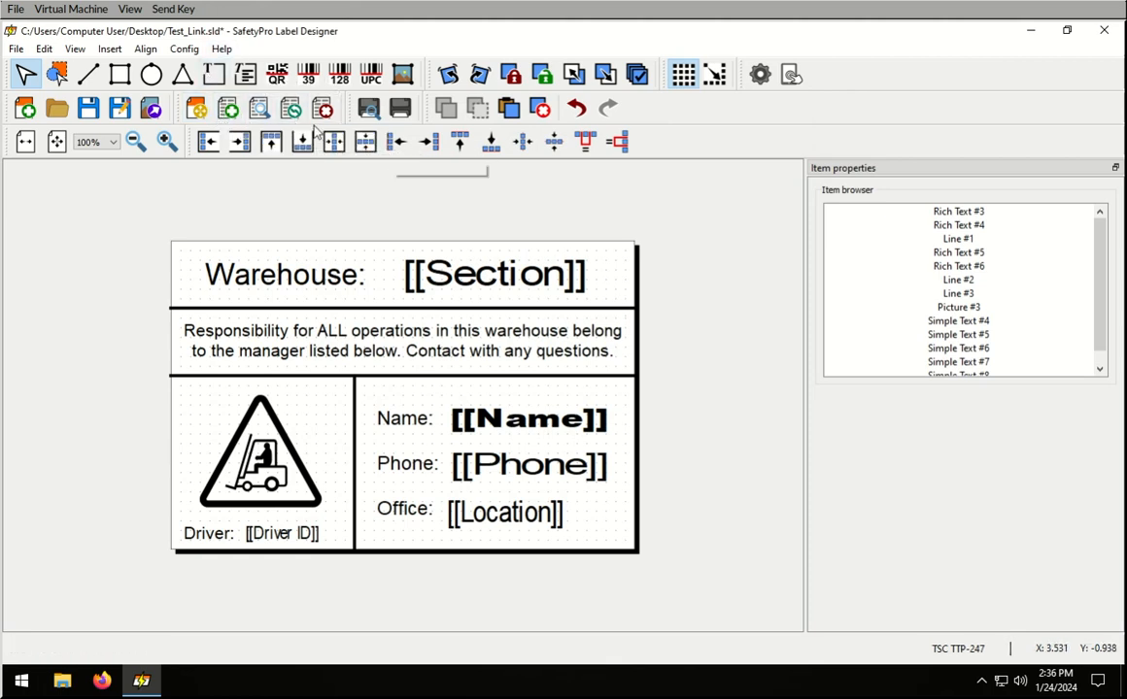
click(481, 289)
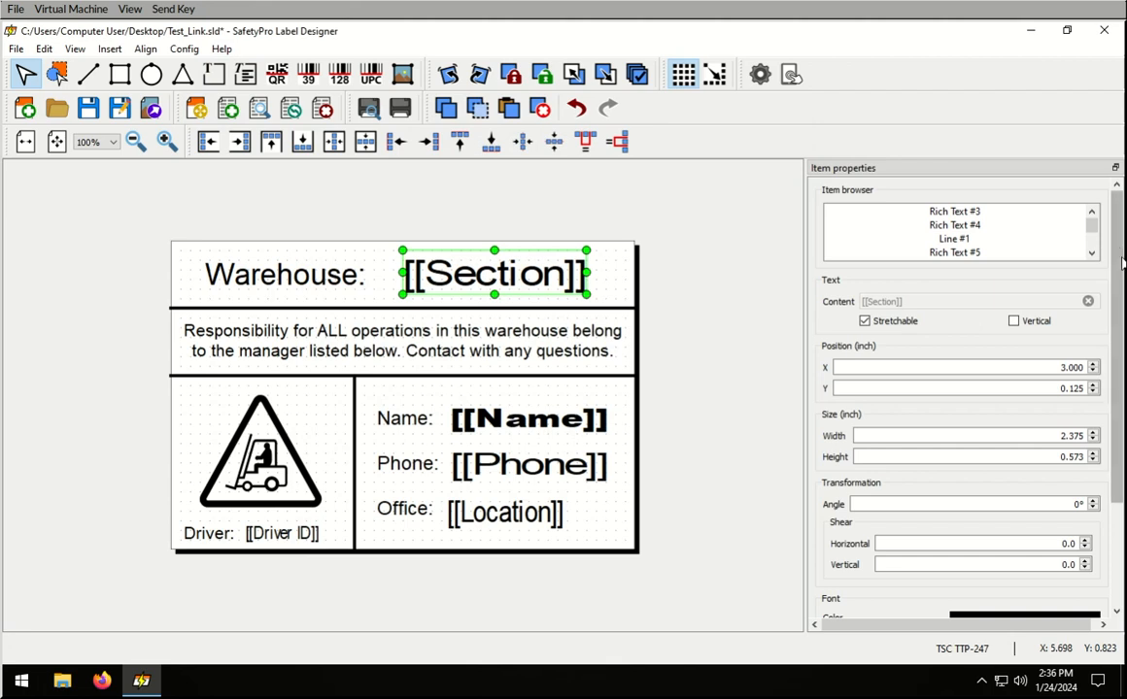
drag(1110, 420, 1099, 609)
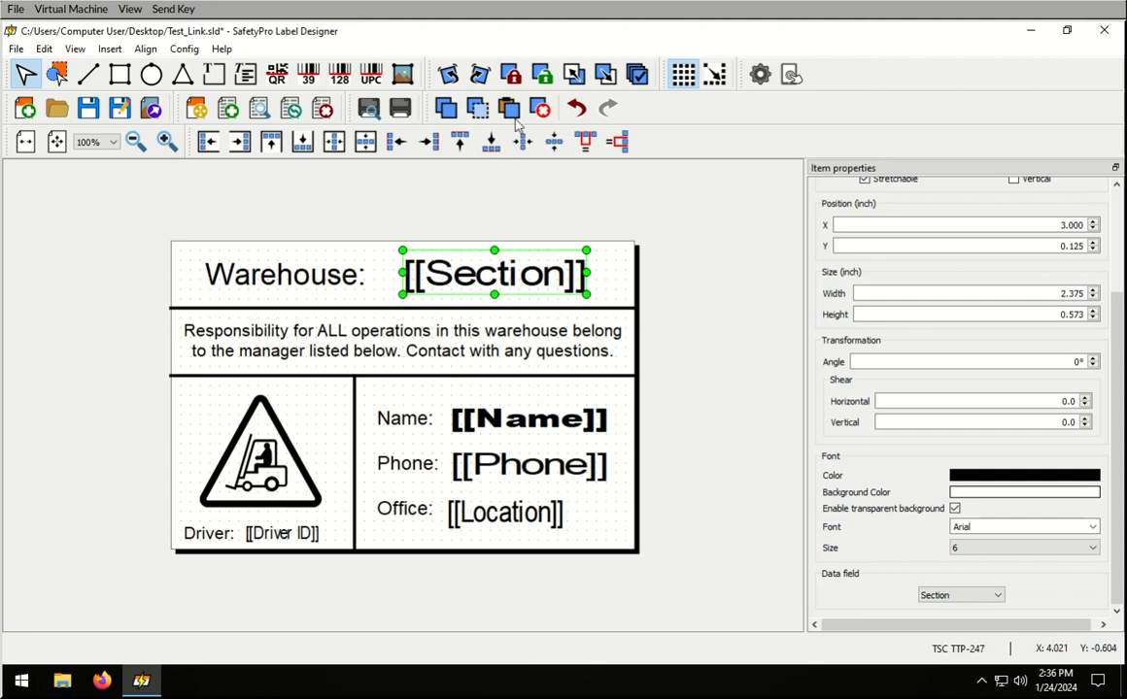
click(370, 110)
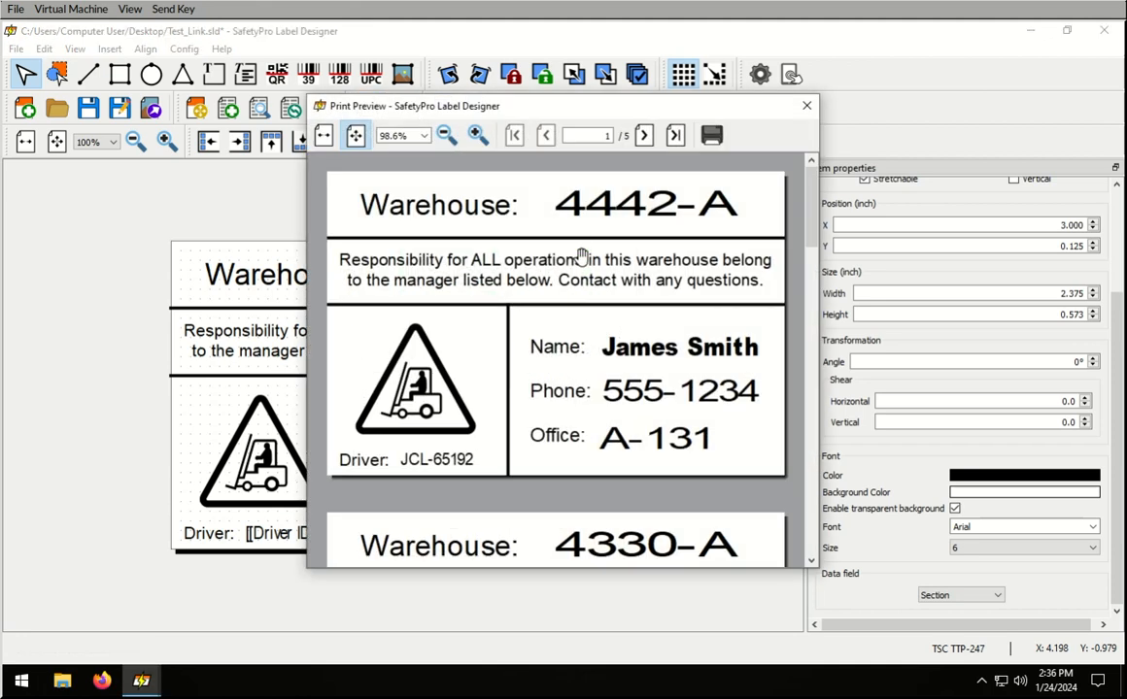
mouse_move(814, 204)
mouse_down()
mouse_move(791, 532)
mouse_move(812, 195)
mouse_up()
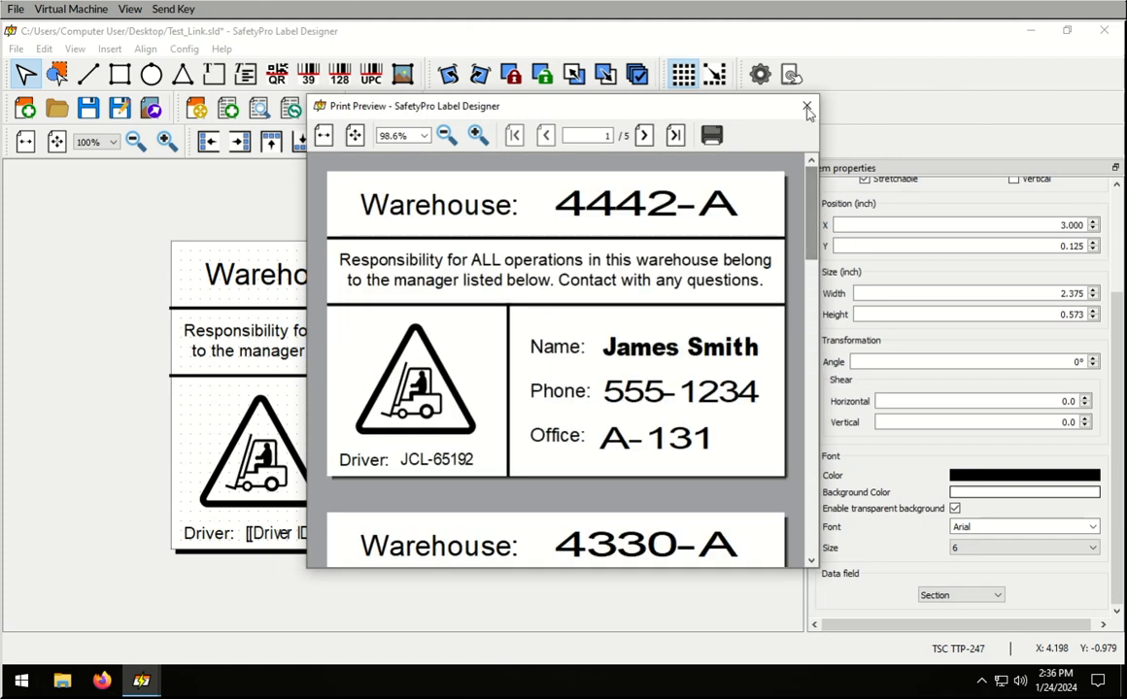
click(807, 104)
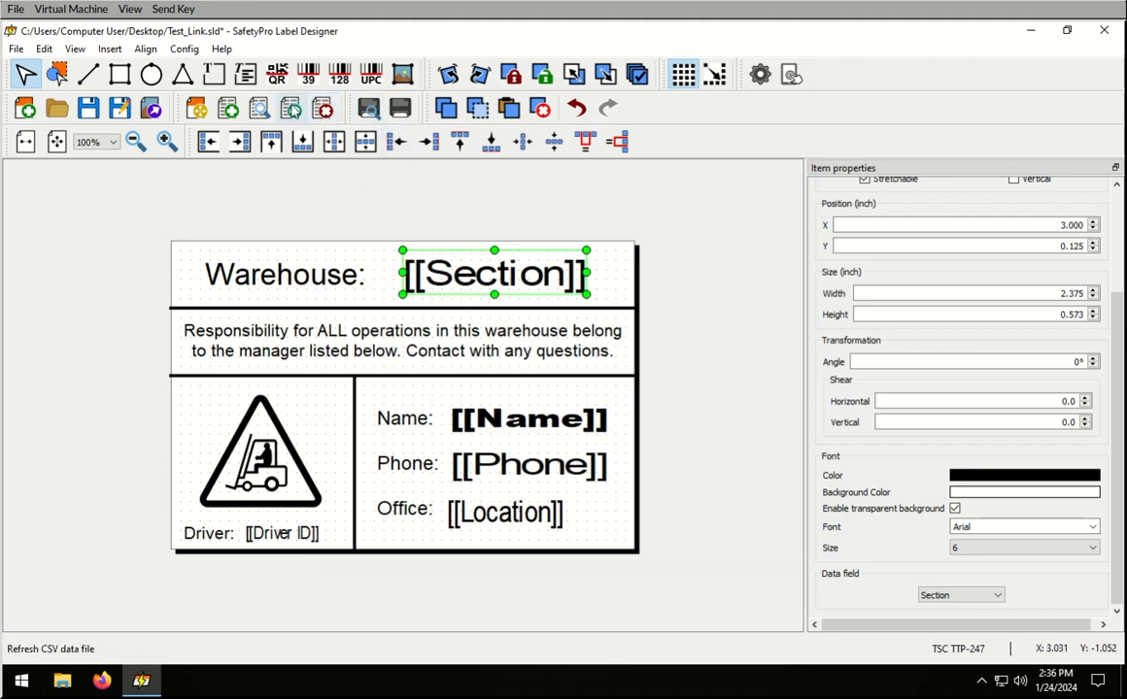
View the linked CSV data and look through its records and columns
click(262, 109)
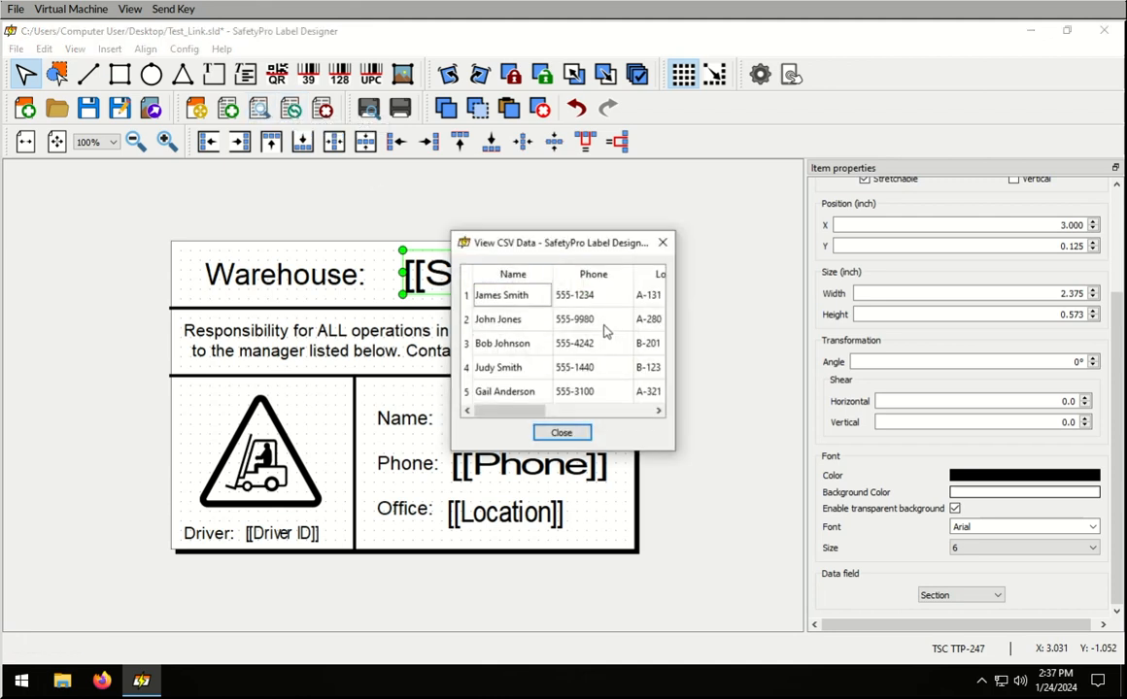
drag(506, 411, 542, 415)
click(542, 416)
click(552, 432)
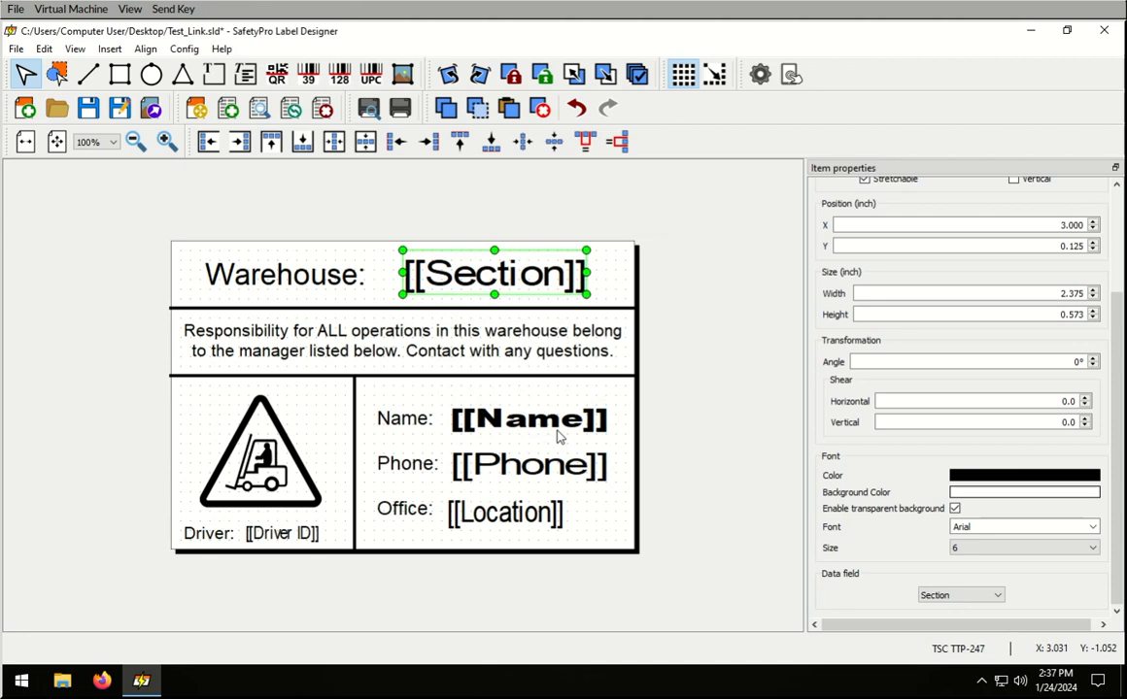